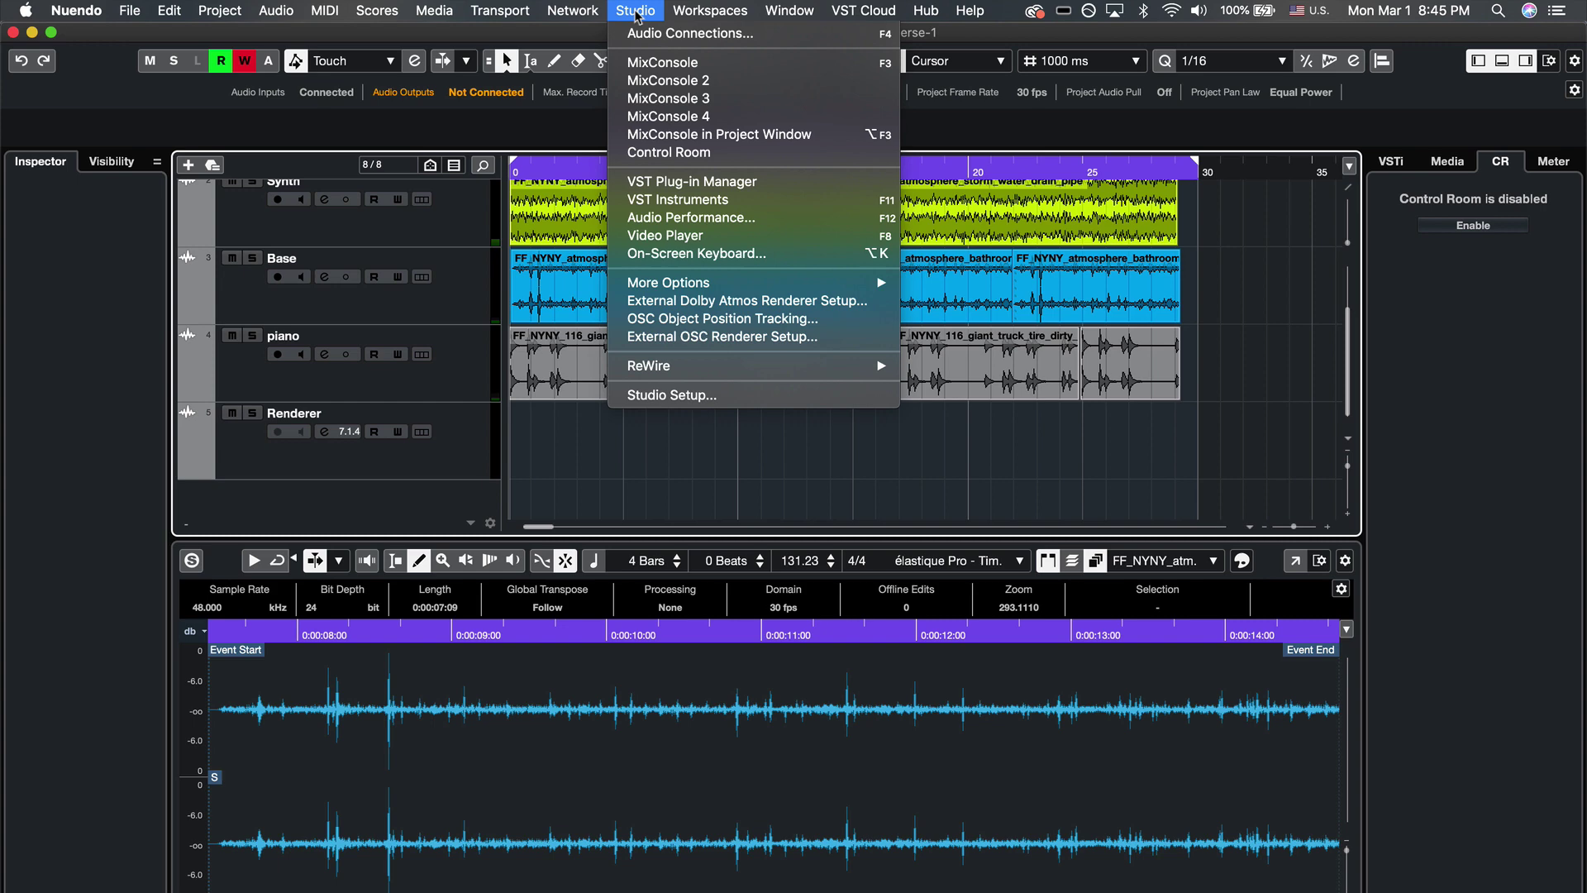
Step: Power on the Control Room and add a Phones headphone channel, then pick its audio device
click(661, 35)
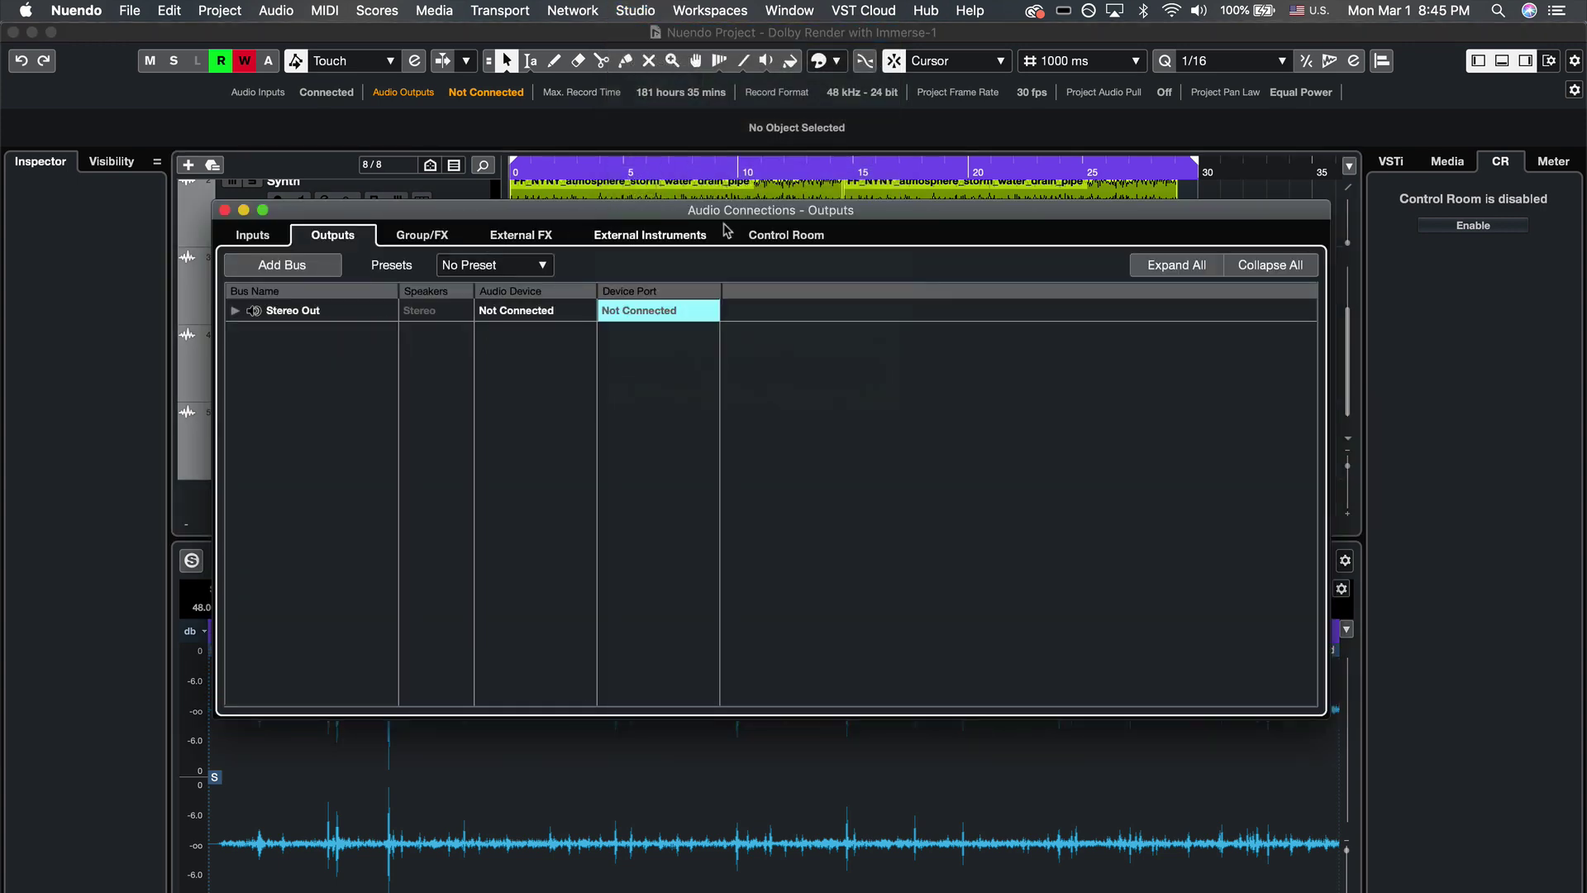
click(756, 237)
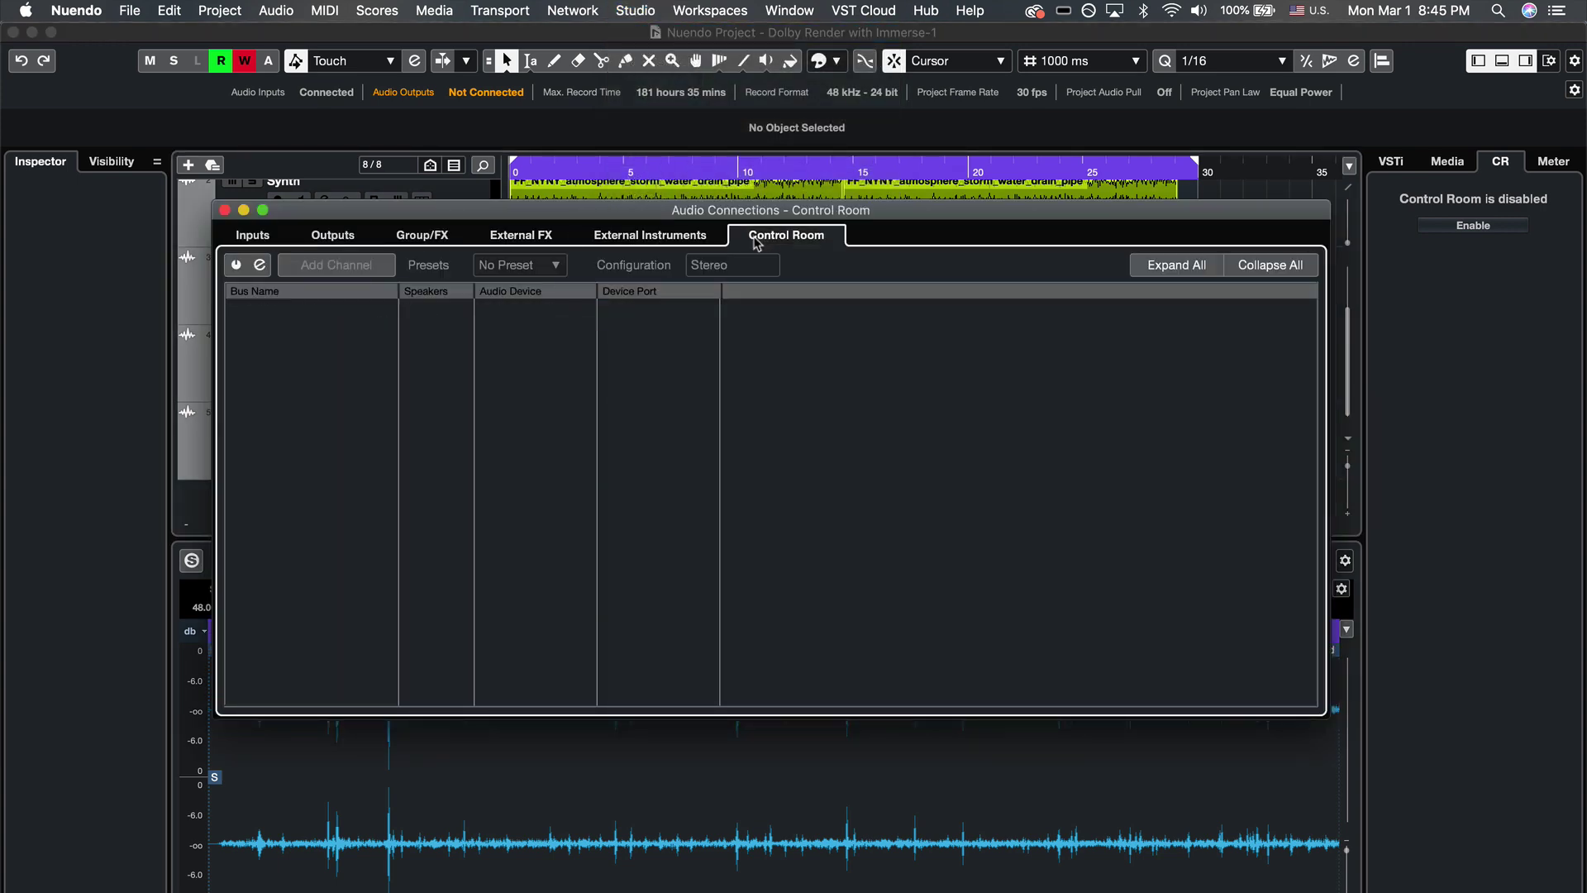
click(232, 271)
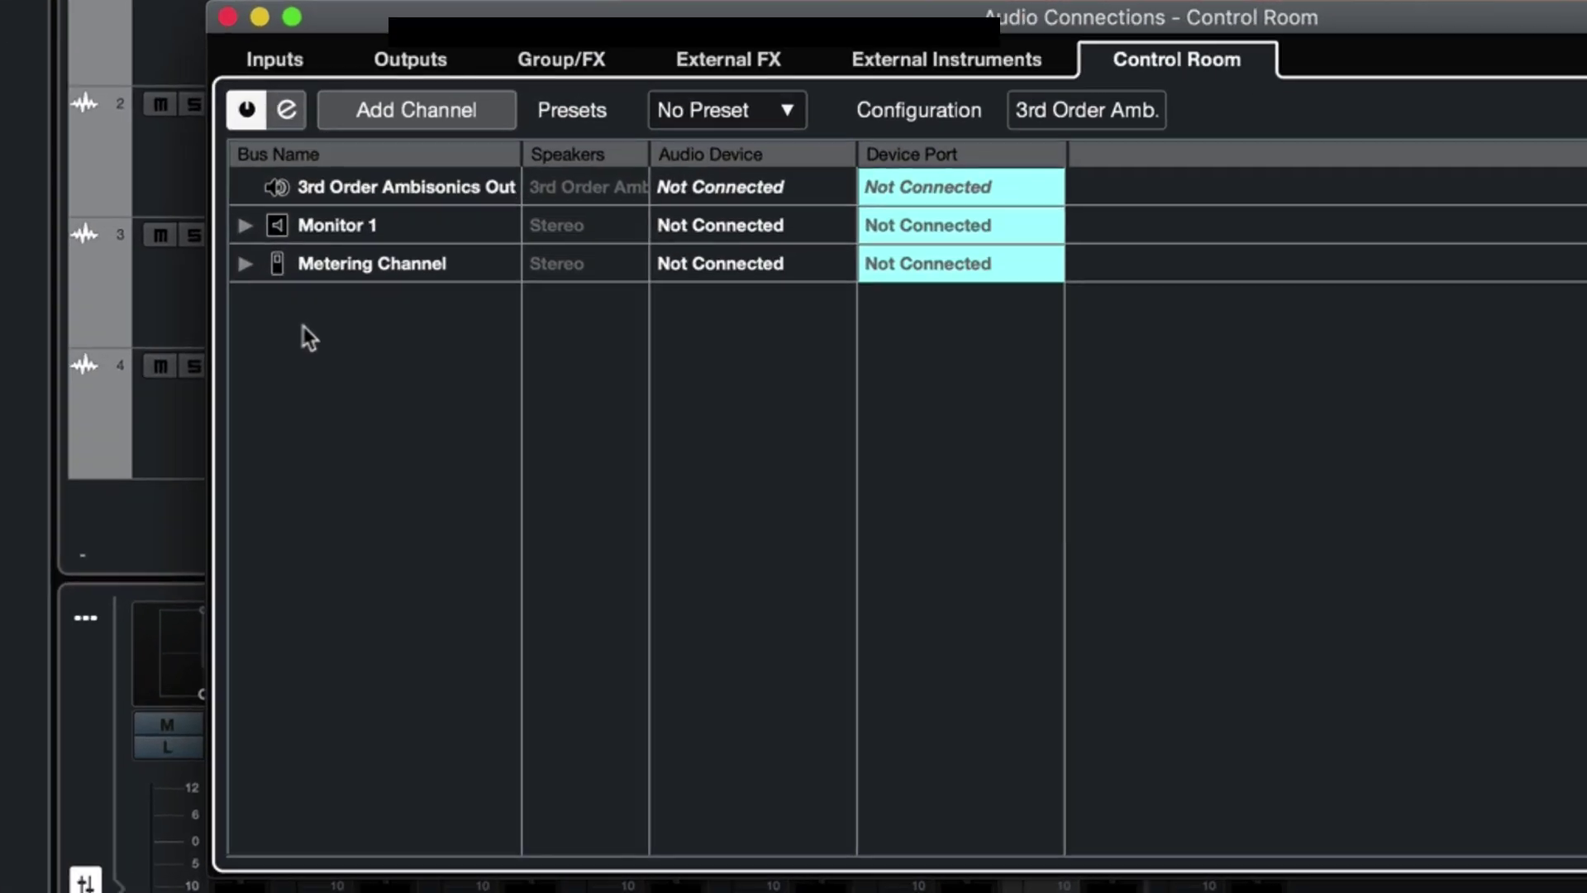
right_click(271, 397)
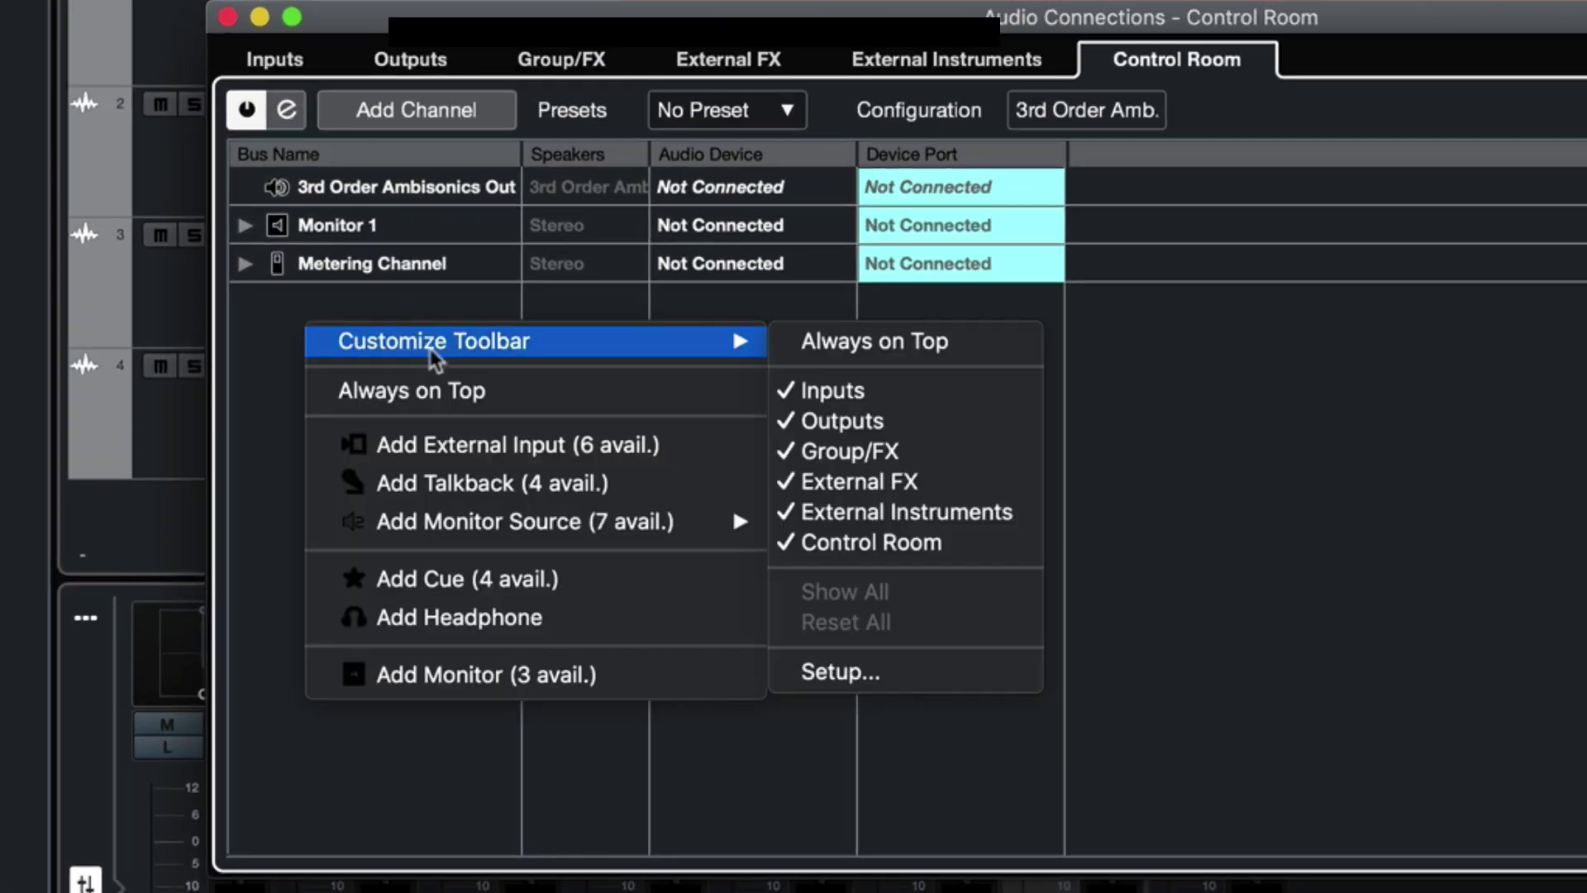
click(494, 613)
click(775, 227)
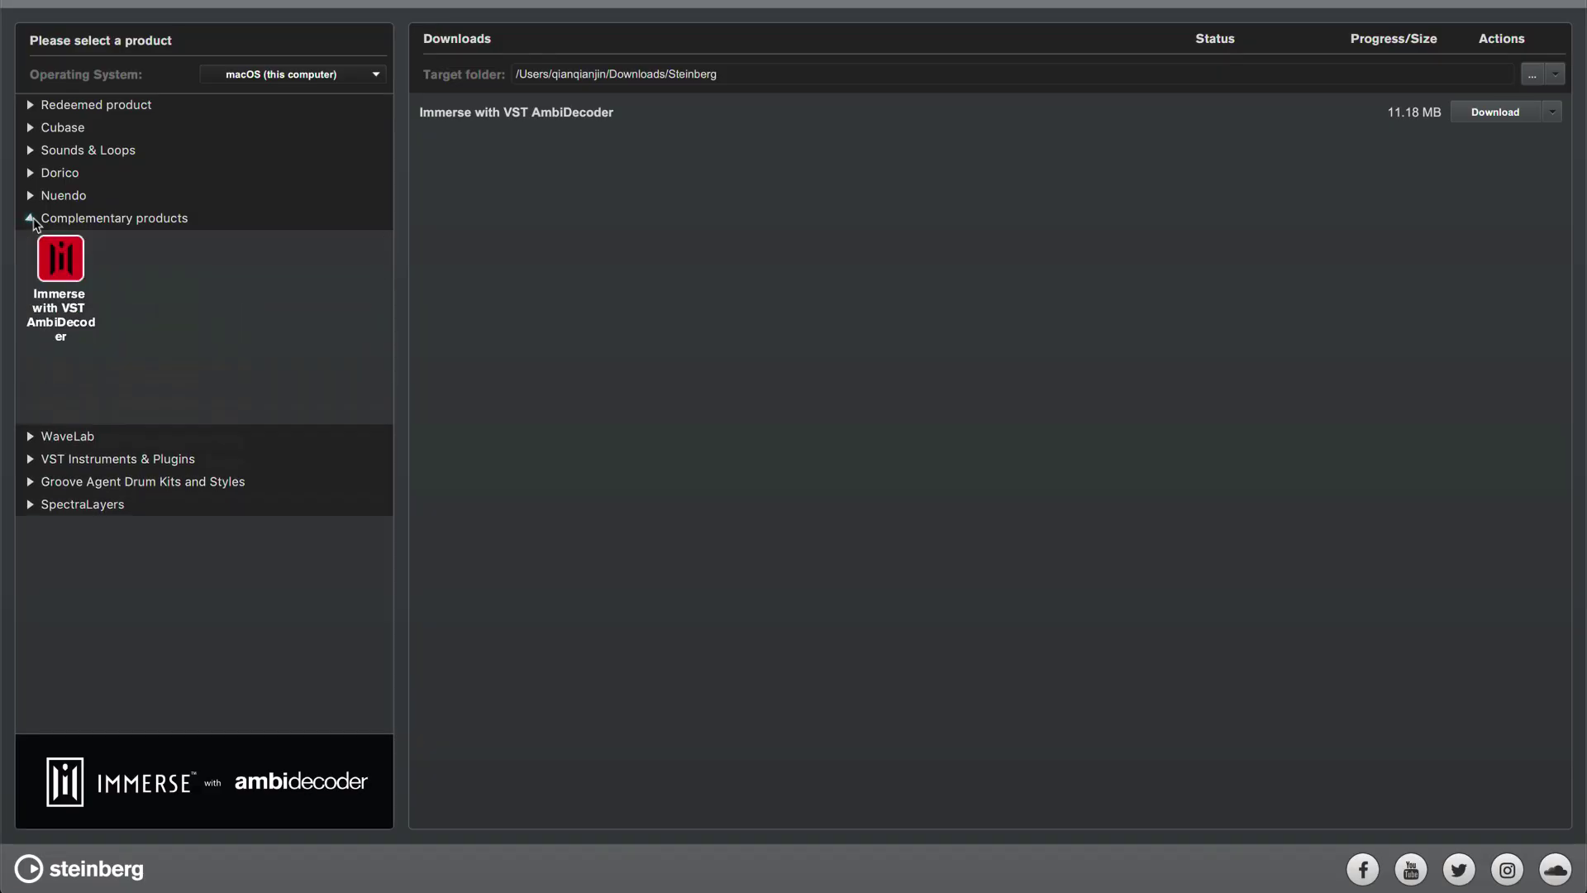
Step: Select Immerse with VST AmbiDecoder under Complementary products in the Download Assistant
click(66, 264)
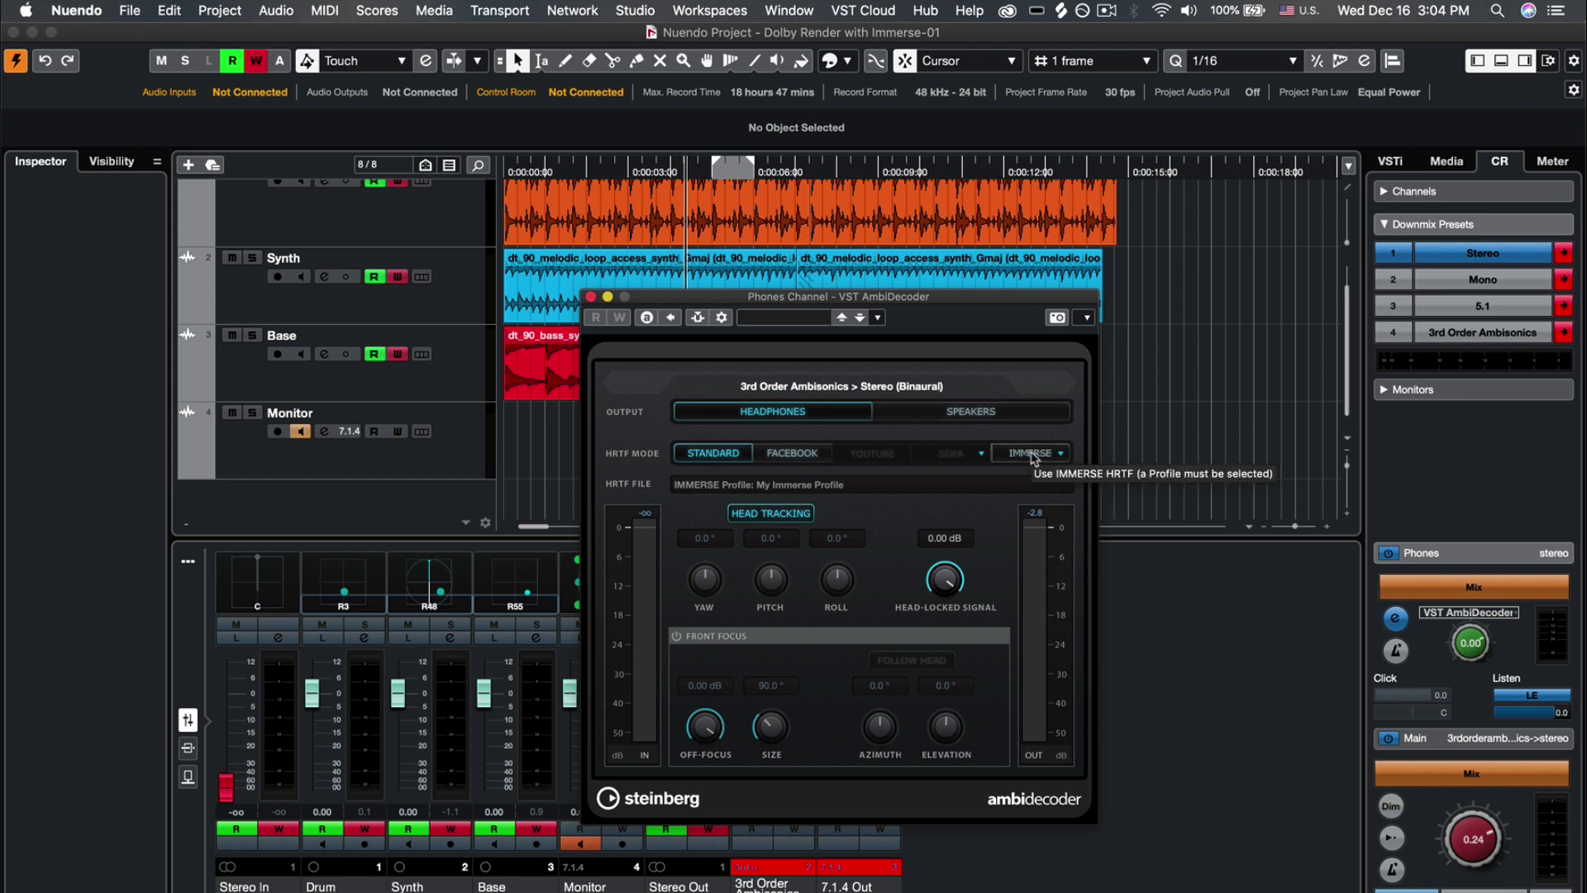
Step: Switch the Phones AmbiDecoder to IMMERSE HRTF mode and start project playback
click(1032, 454)
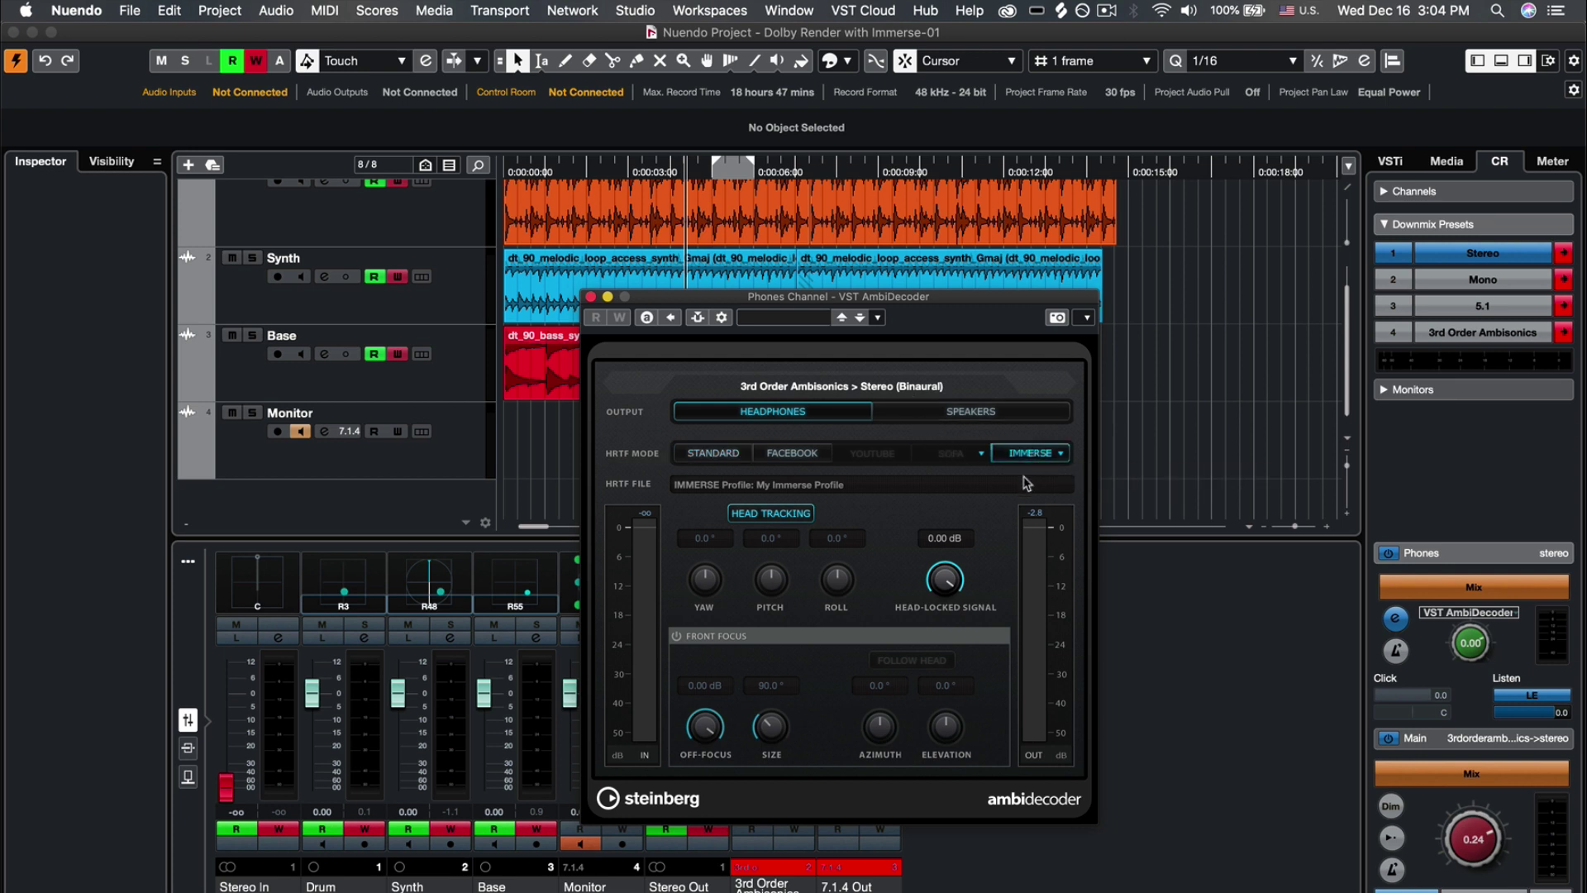
key(space)
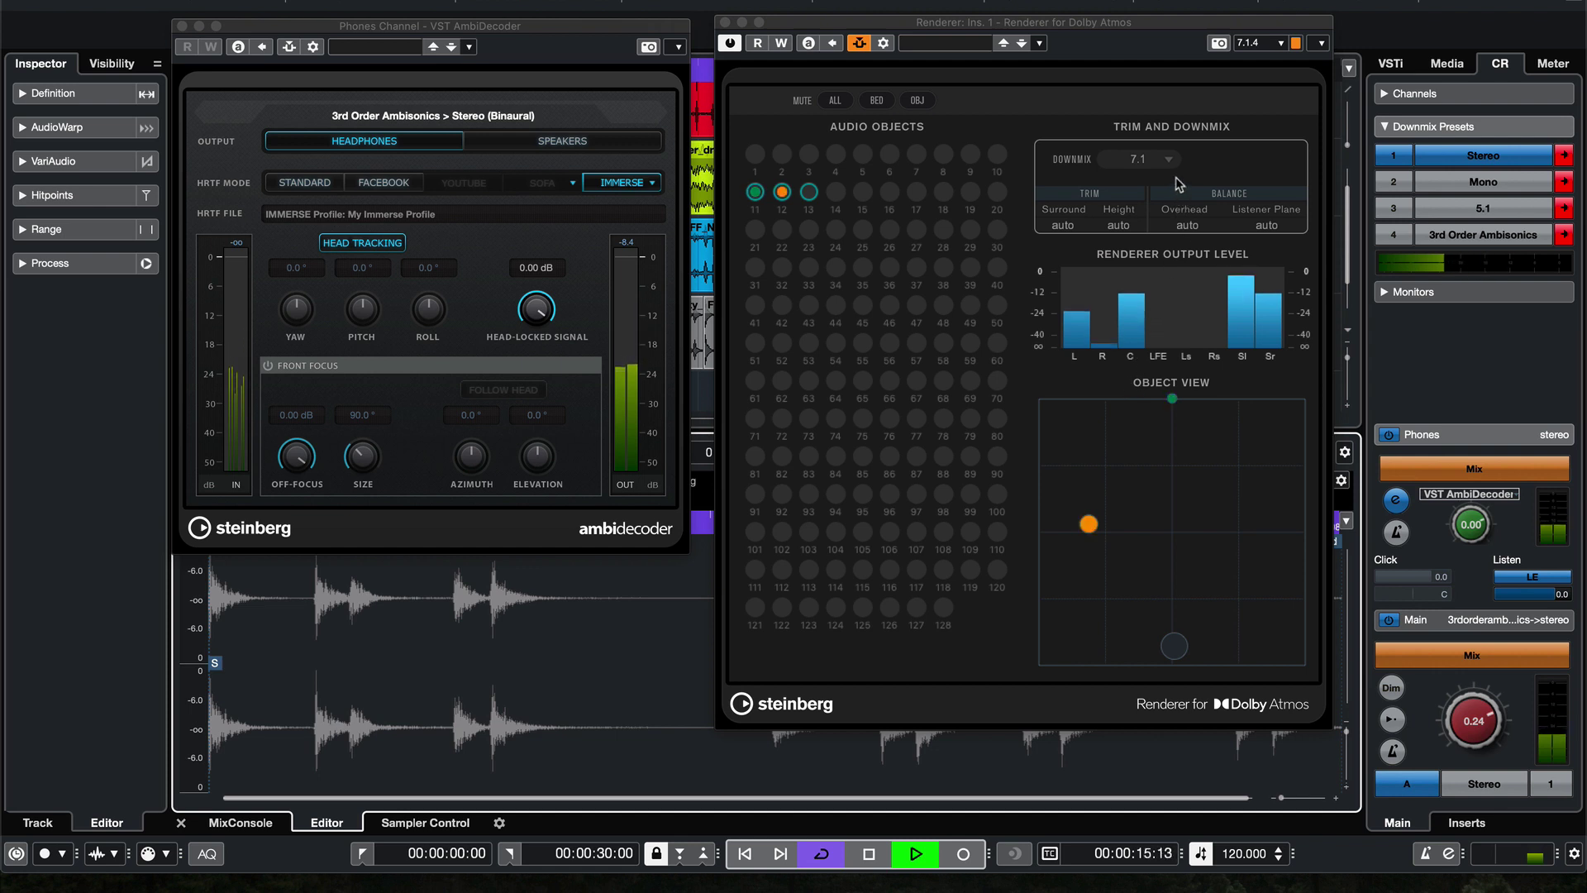
Step: Choose 7.1.4 from the Renderer for Dolby Atmos Downmix dropdown
click(1153, 159)
click(1144, 186)
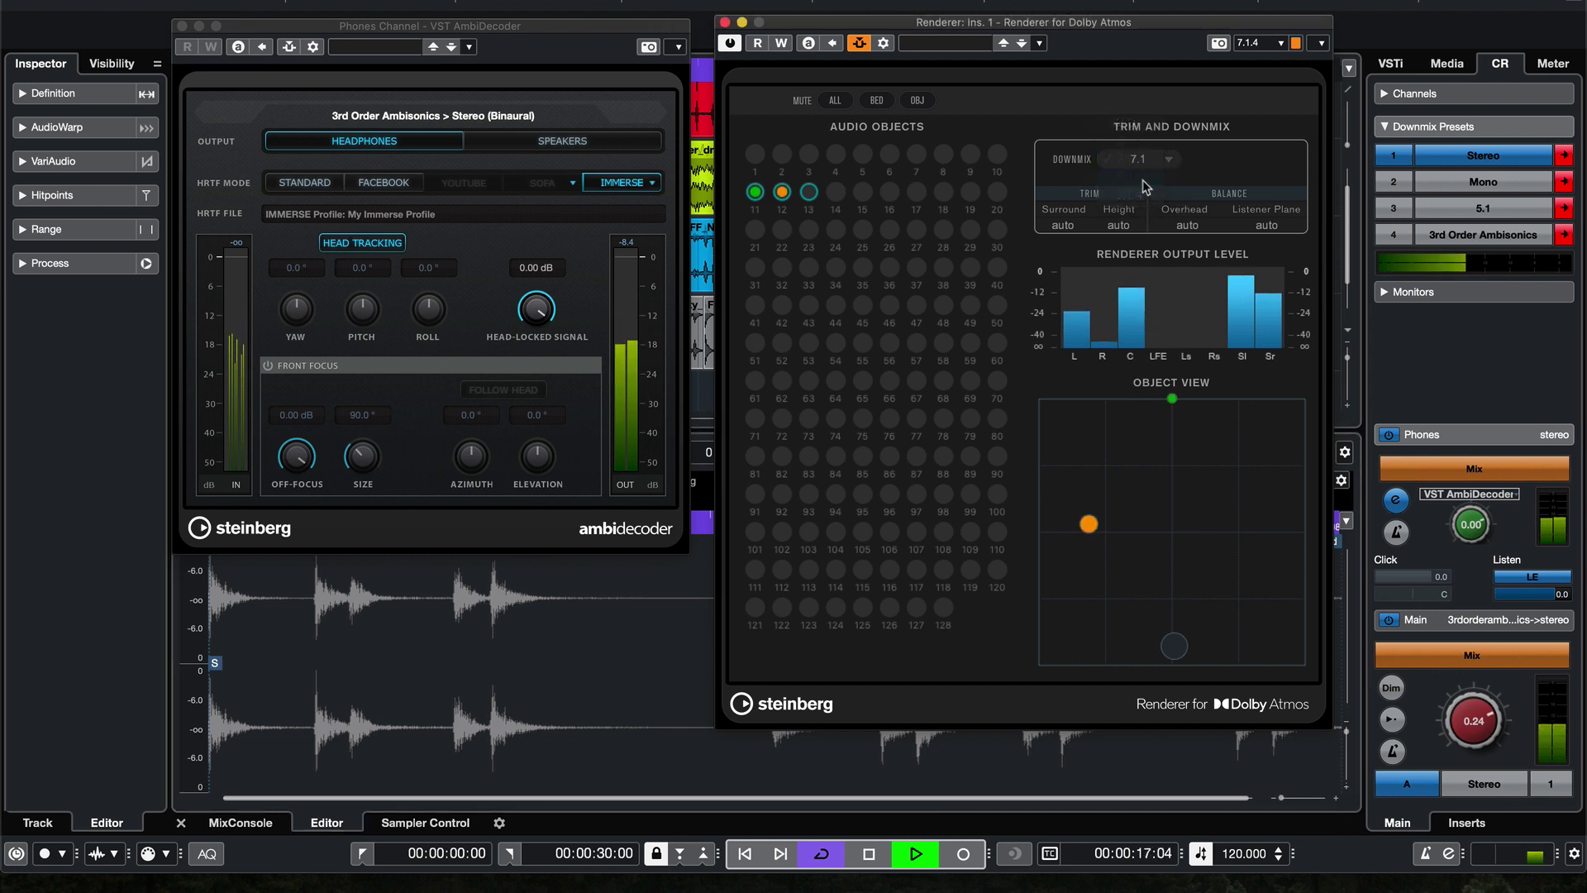
click(1148, 159)
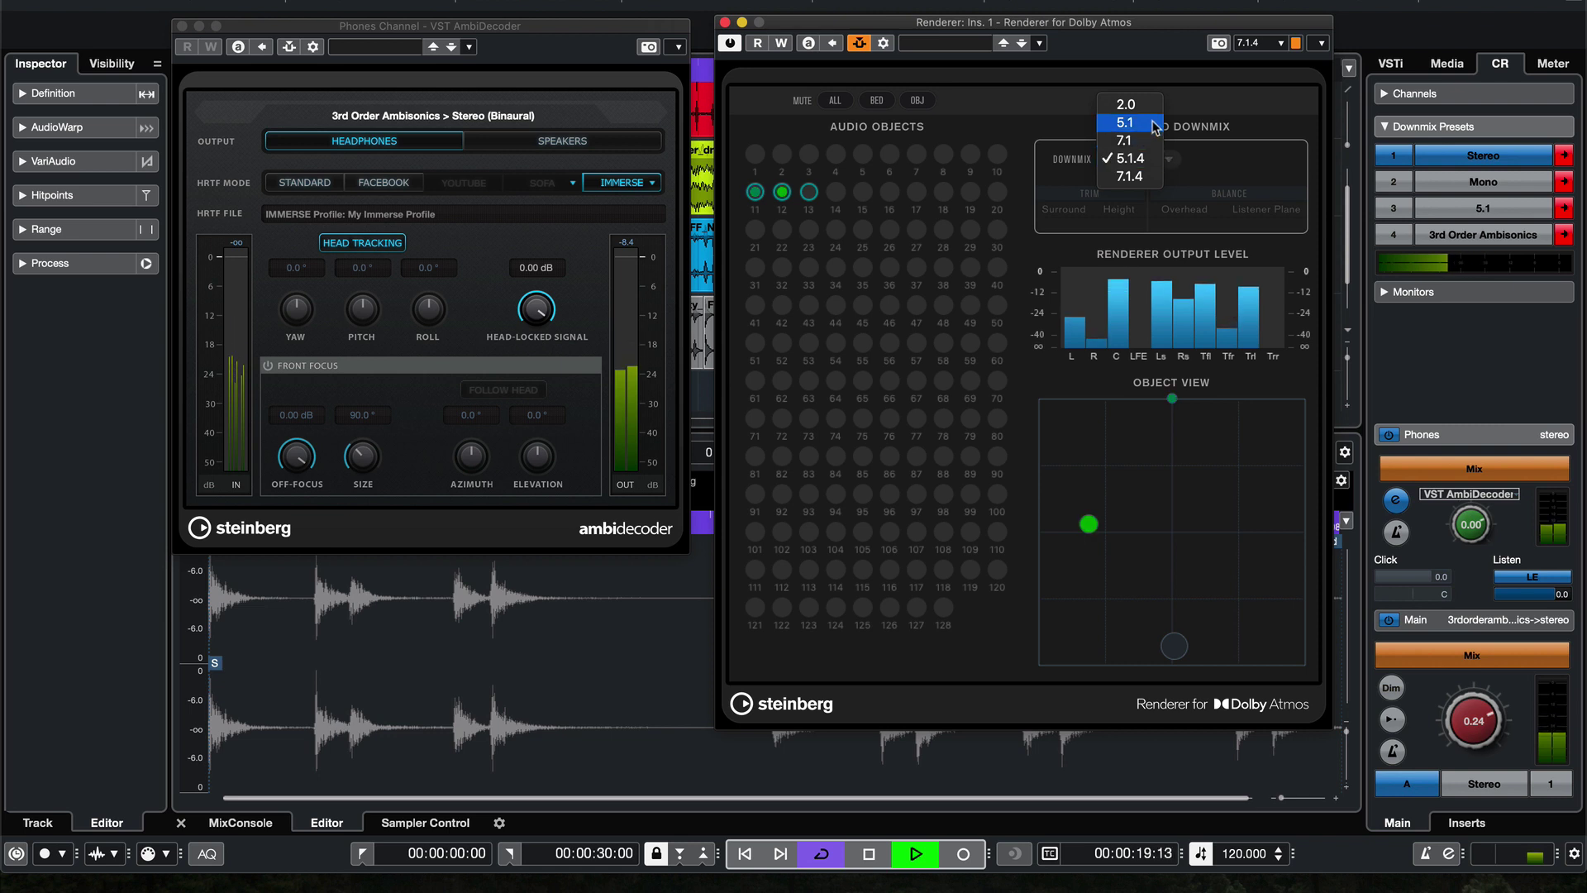
click(1148, 176)
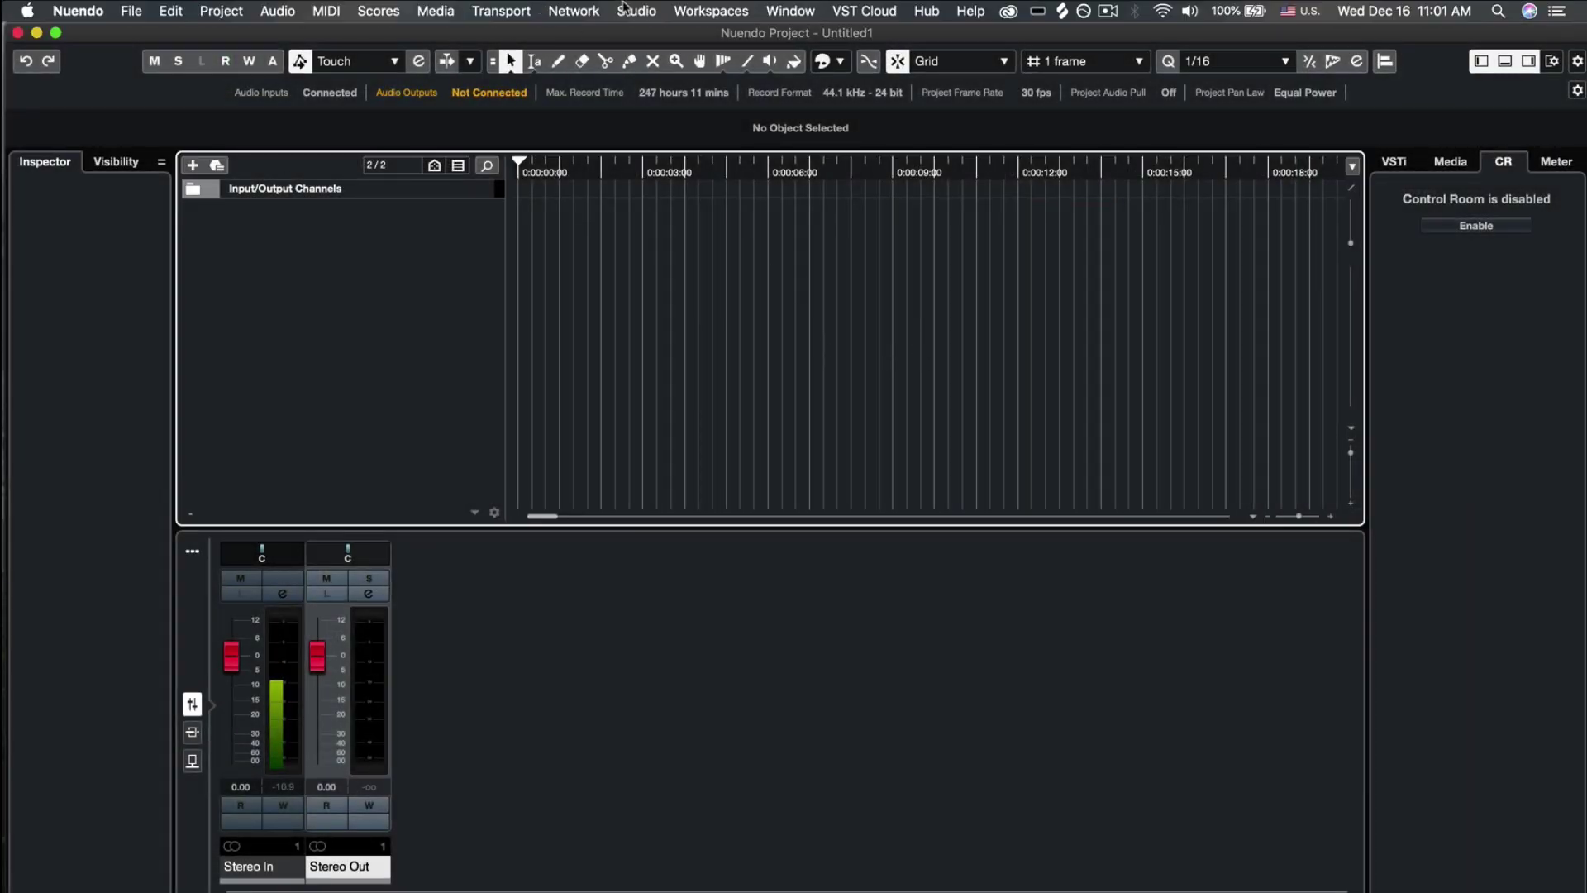
Step: Add a 3rd Order Ambisonics output bus in Audio Connections Outputs
click(624, 10)
click(711, 32)
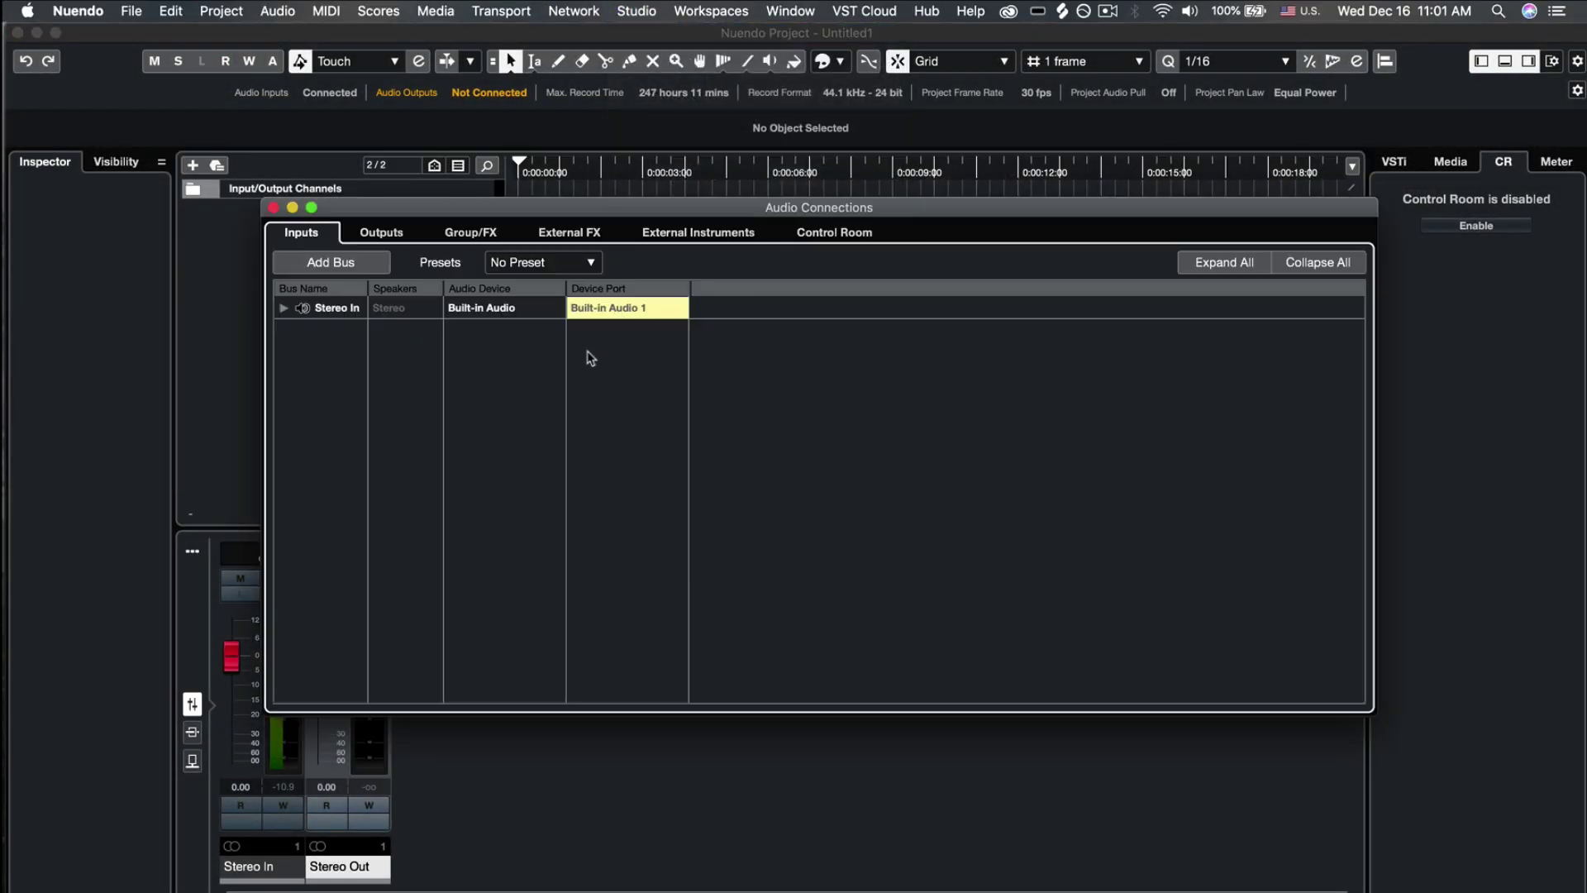
click(395, 237)
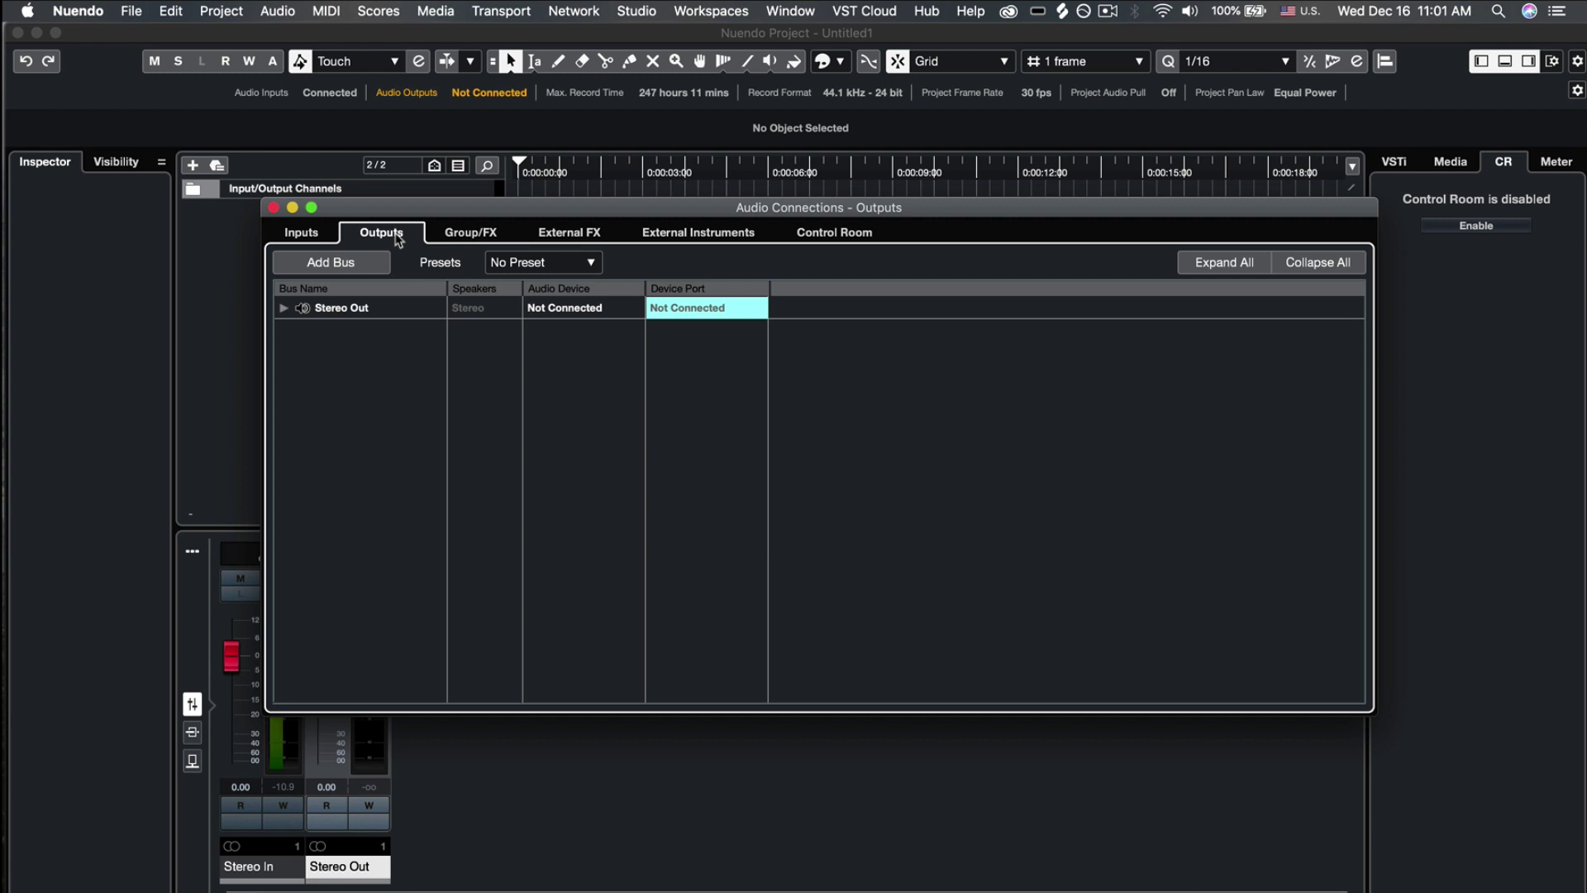
right_click(370, 366)
mouse_move(502, 434)
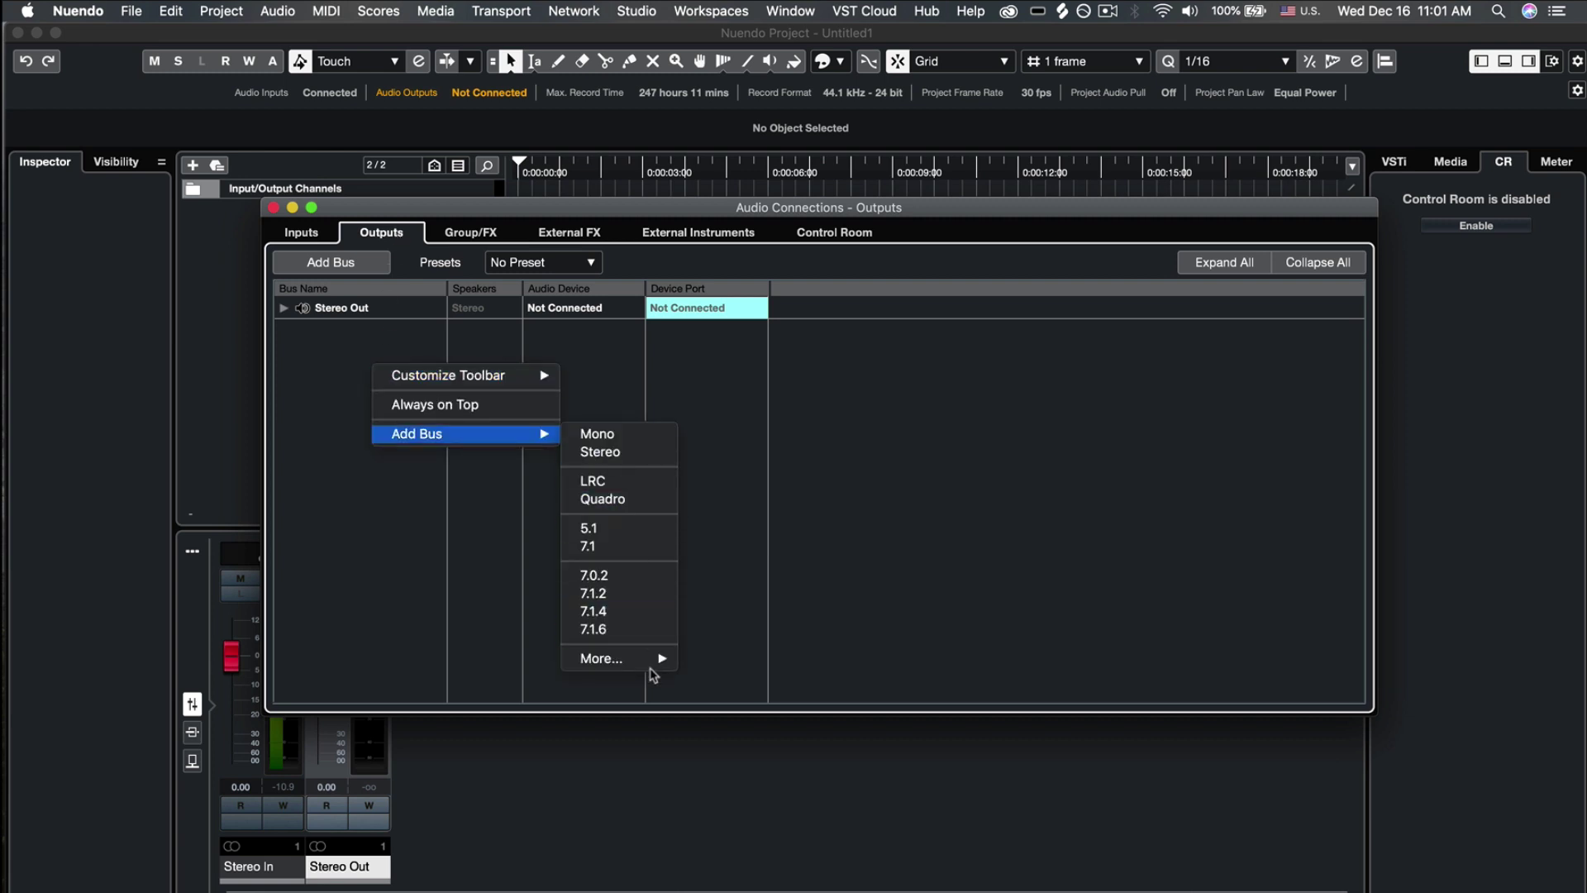
mouse_move(657, 659)
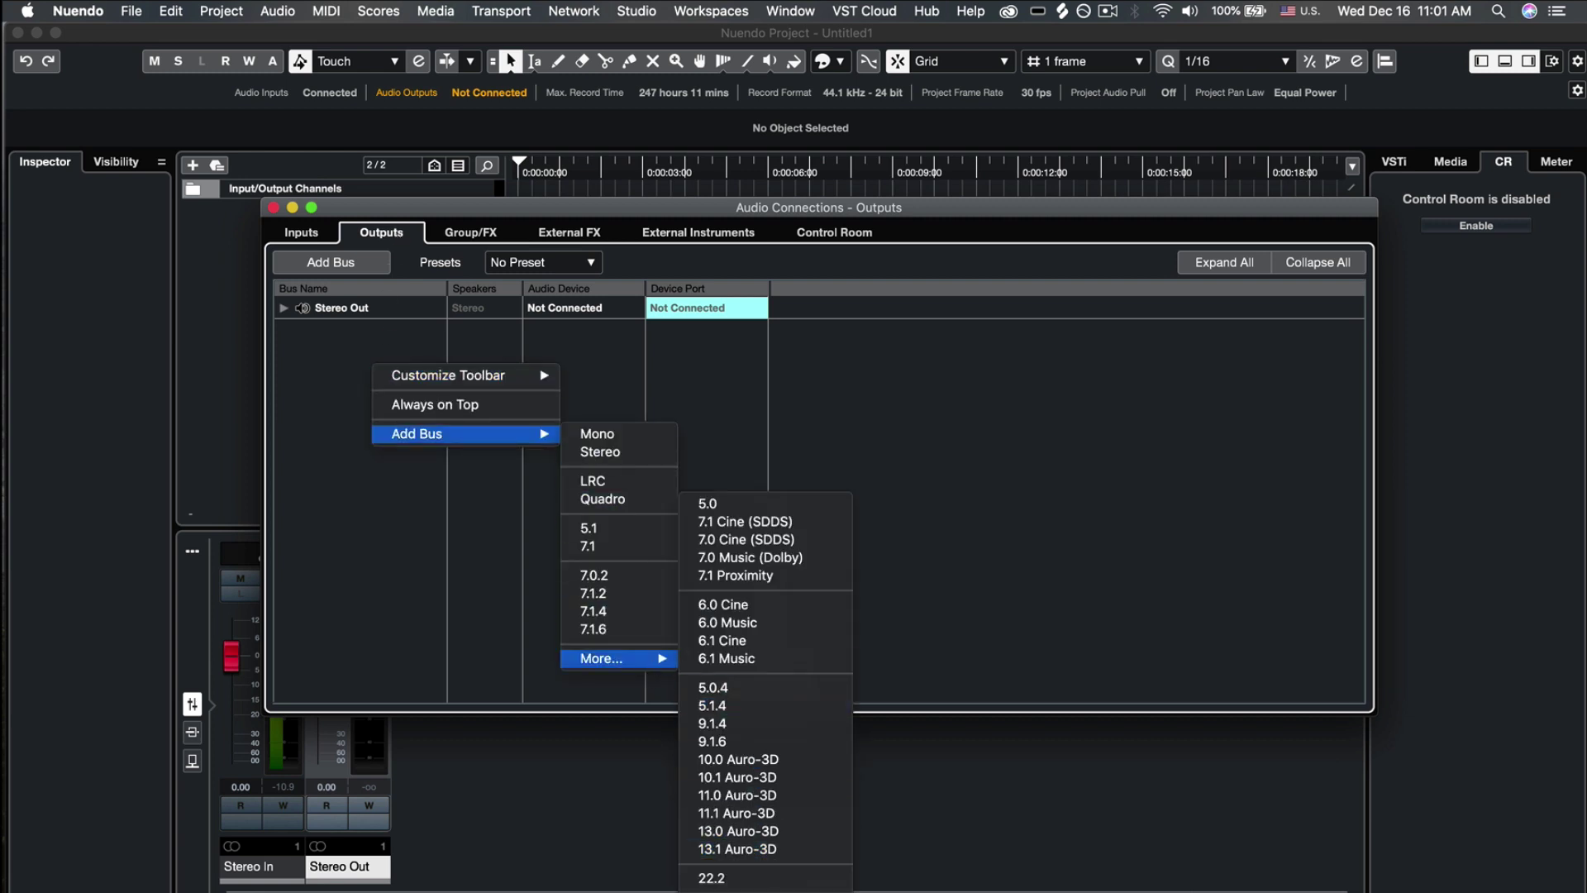
click(728, 882)
Step: Set the ambisonics bus as Main Mix and add a 7.1.4 output bus
right_click(400, 380)
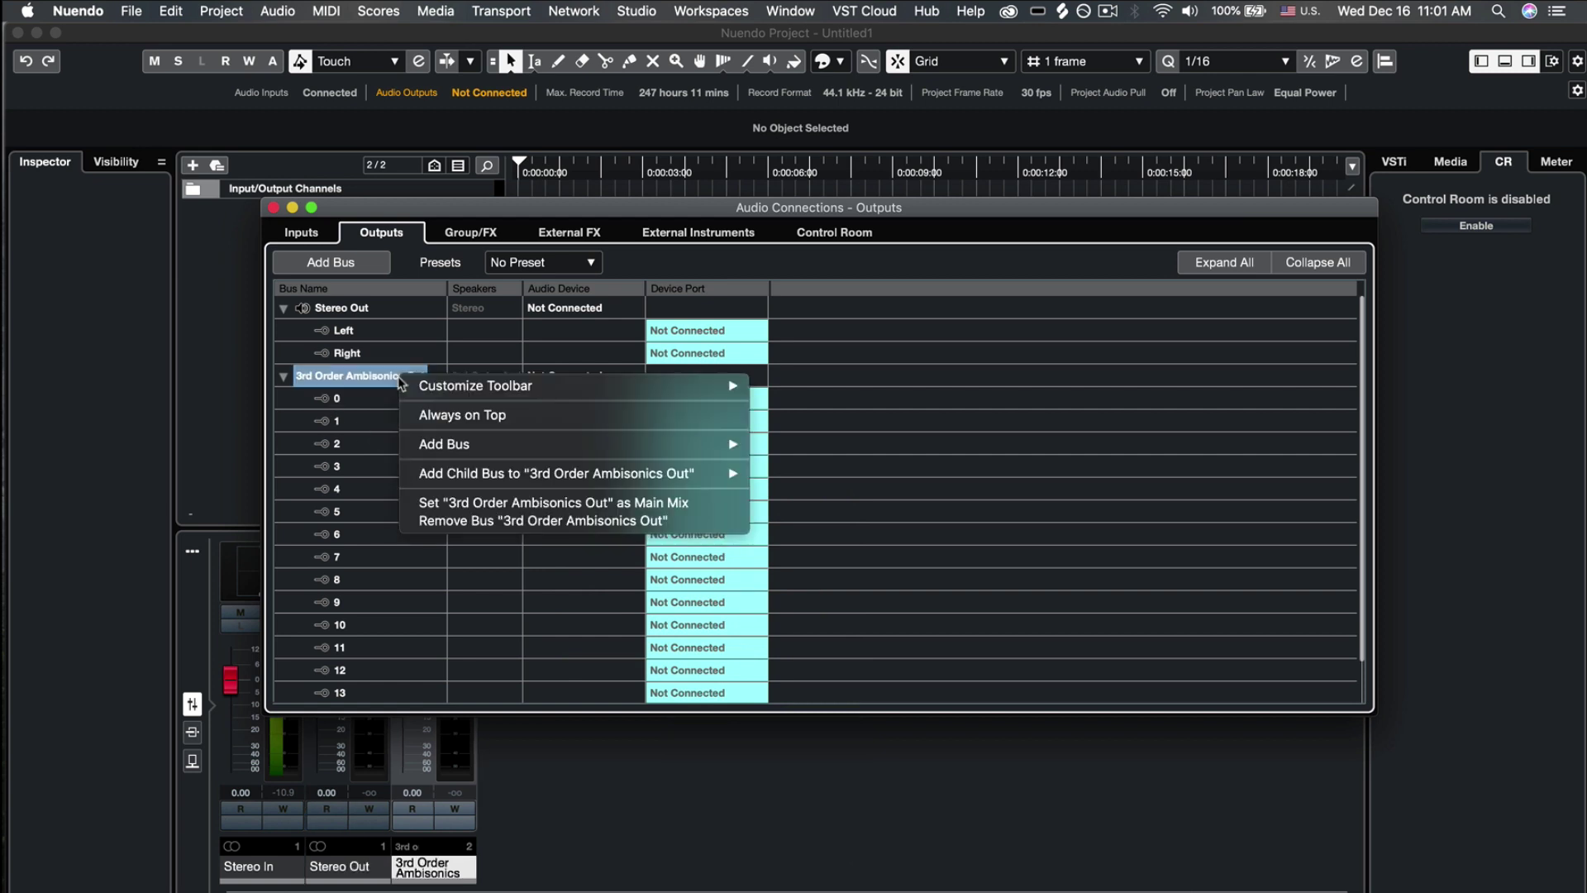
click(494, 502)
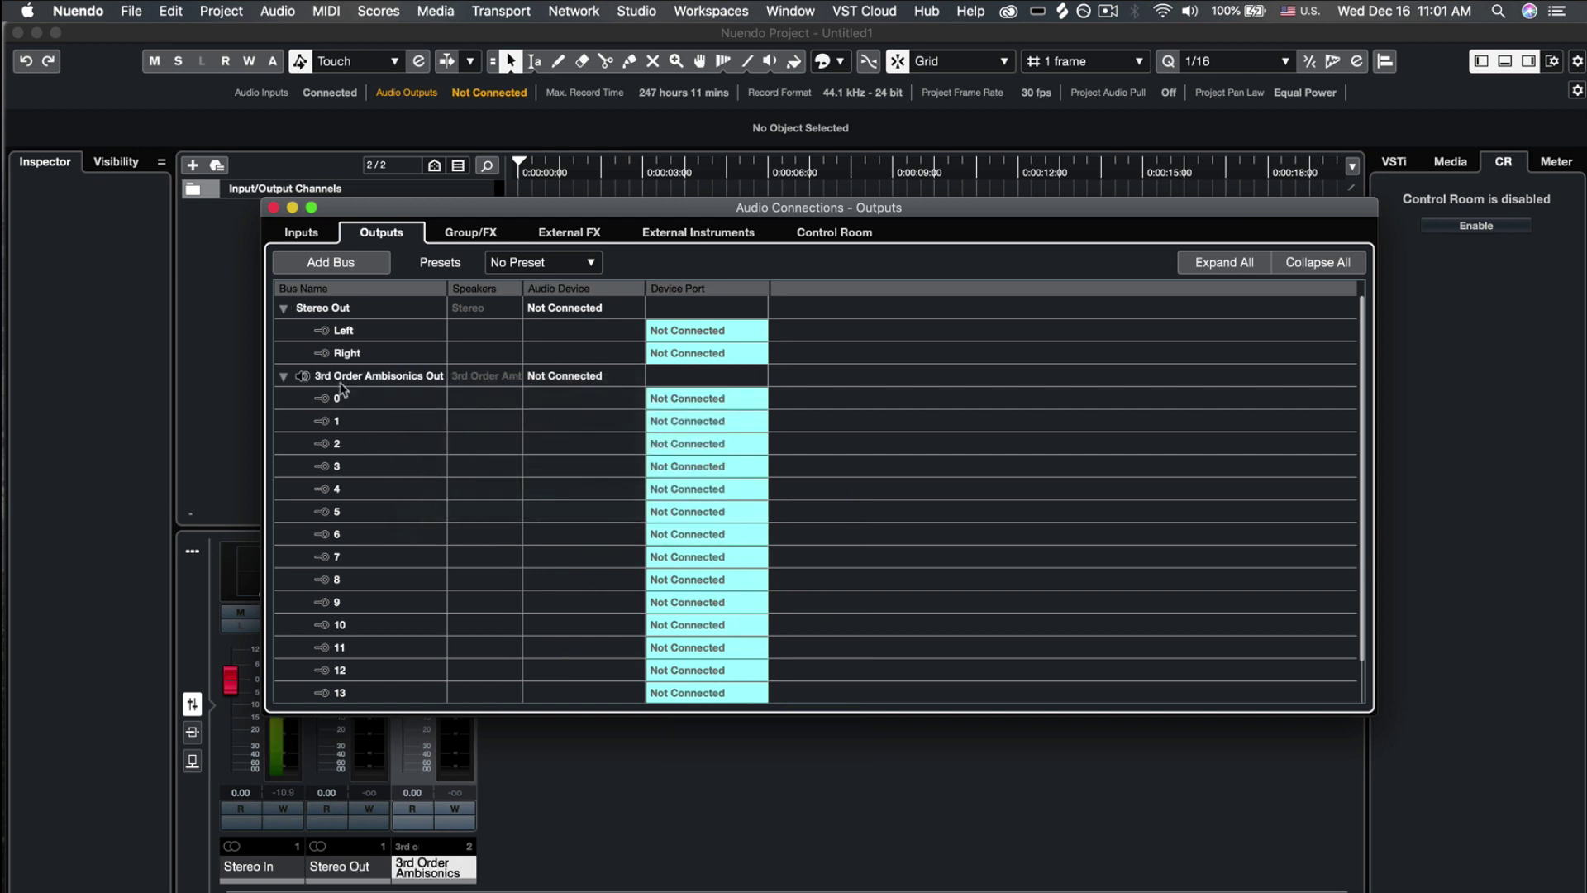
click(283, 376)
right_click(339, 406)
mouse_move(418, 485)
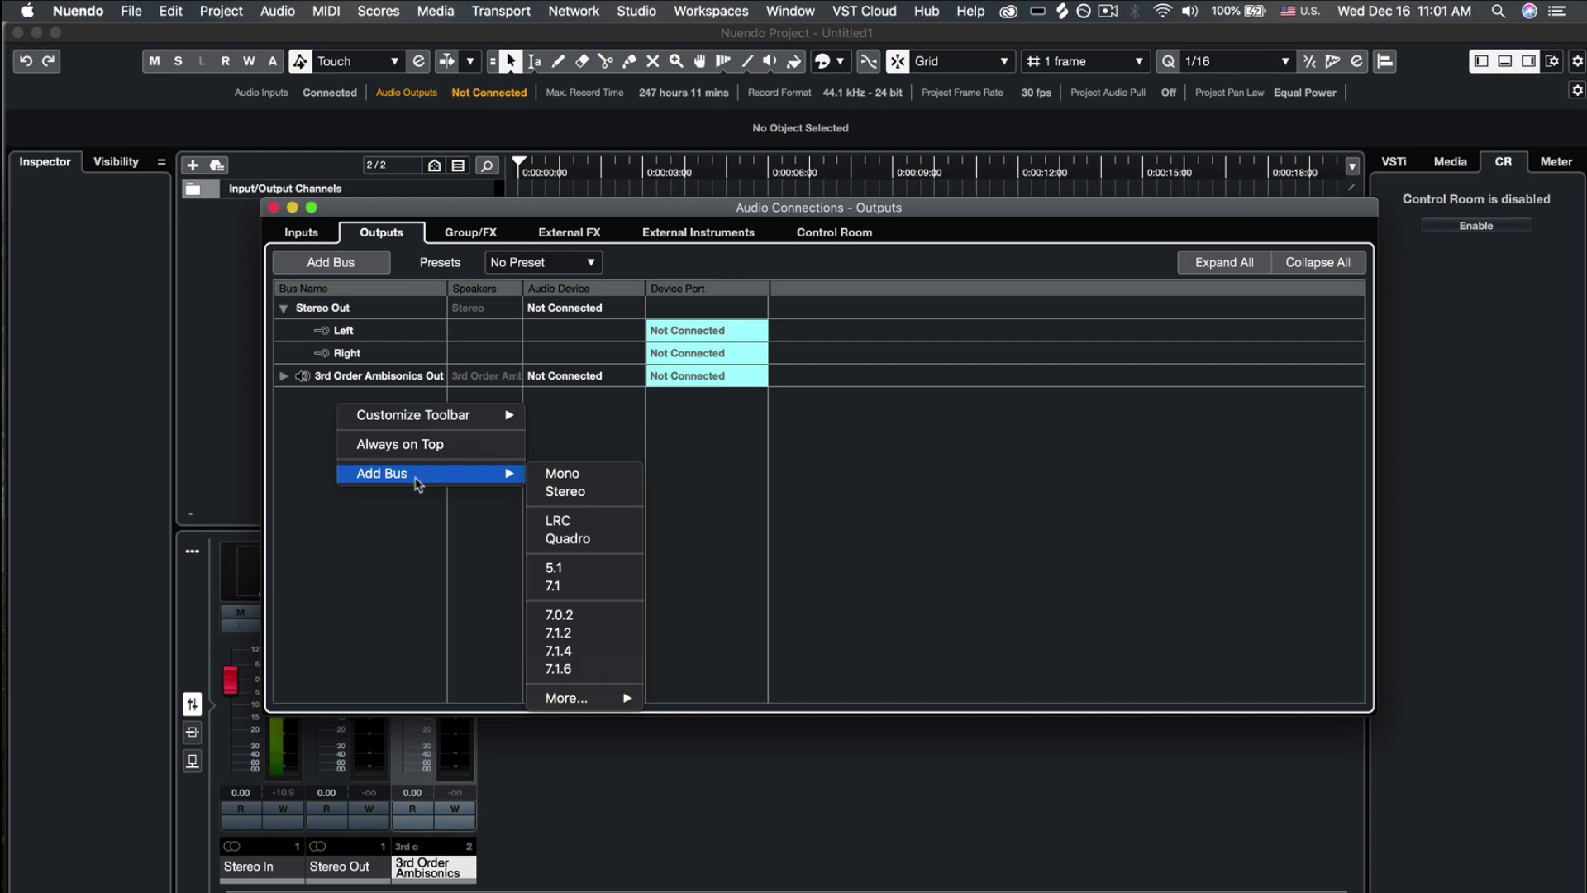
click(593, 653)
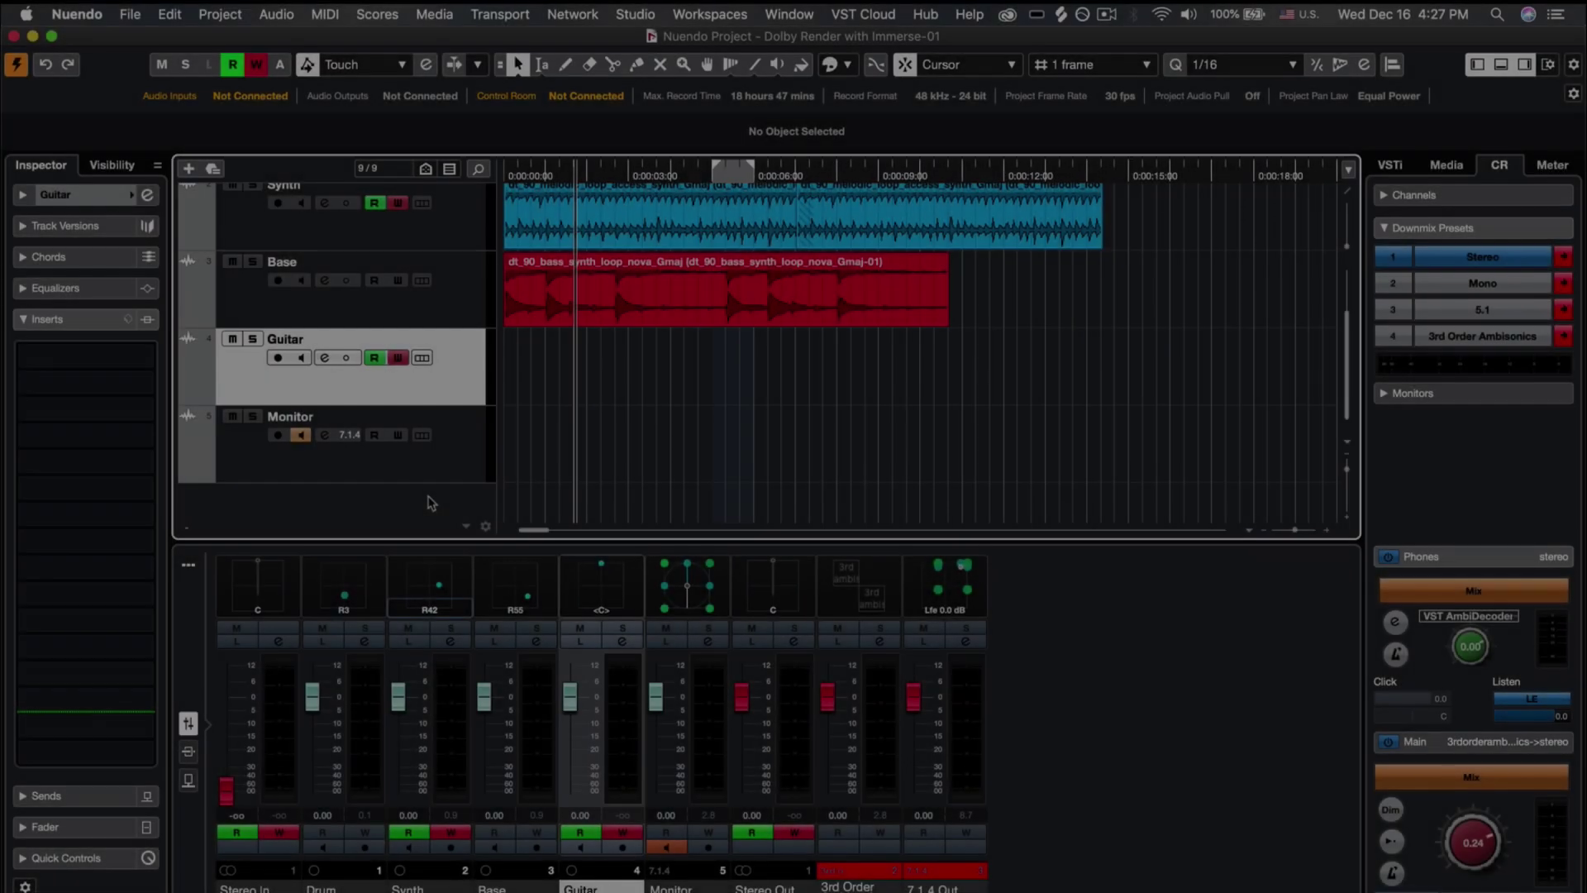
Step: Add a 7.1.4 audio track named Renderer, routed to 7.1.4 Out
right_click(431, 494)
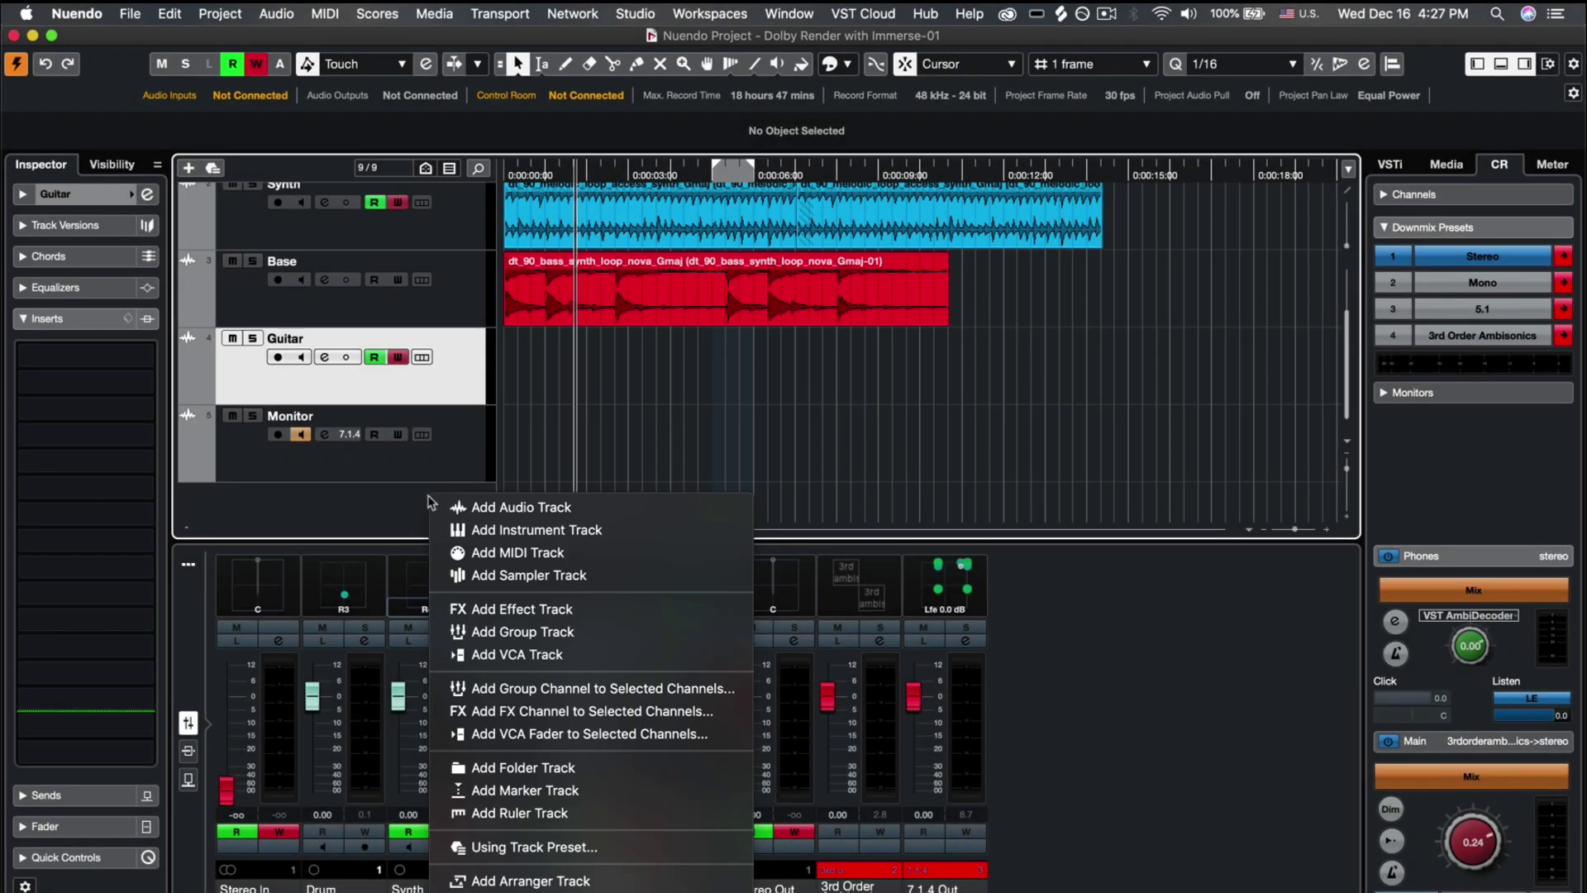
click(475, 507)
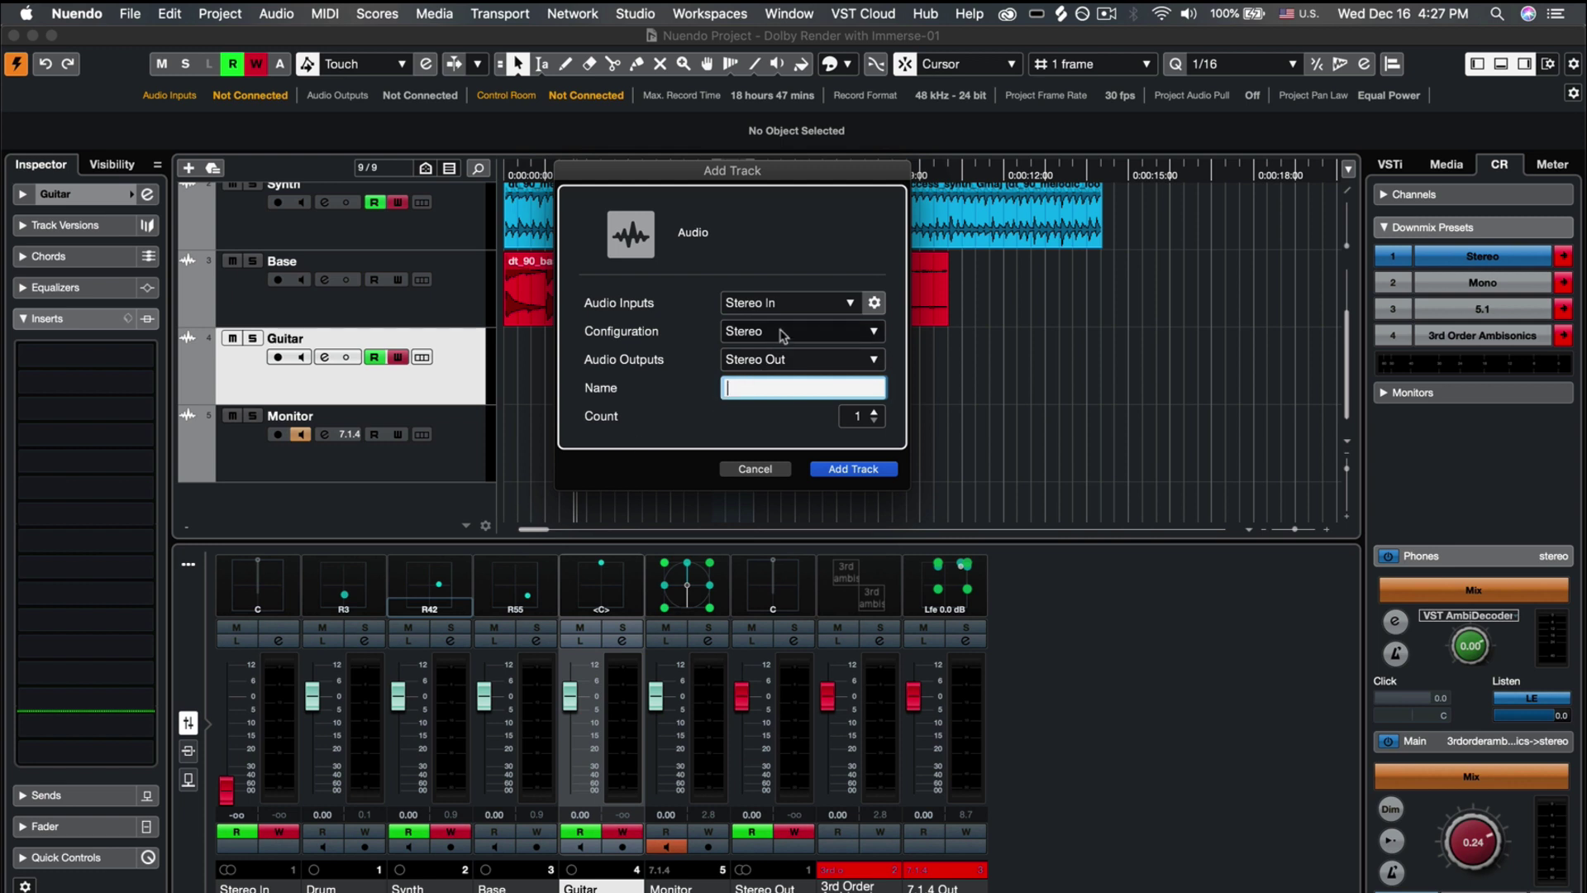
click(781, 331)
click(754, 511)
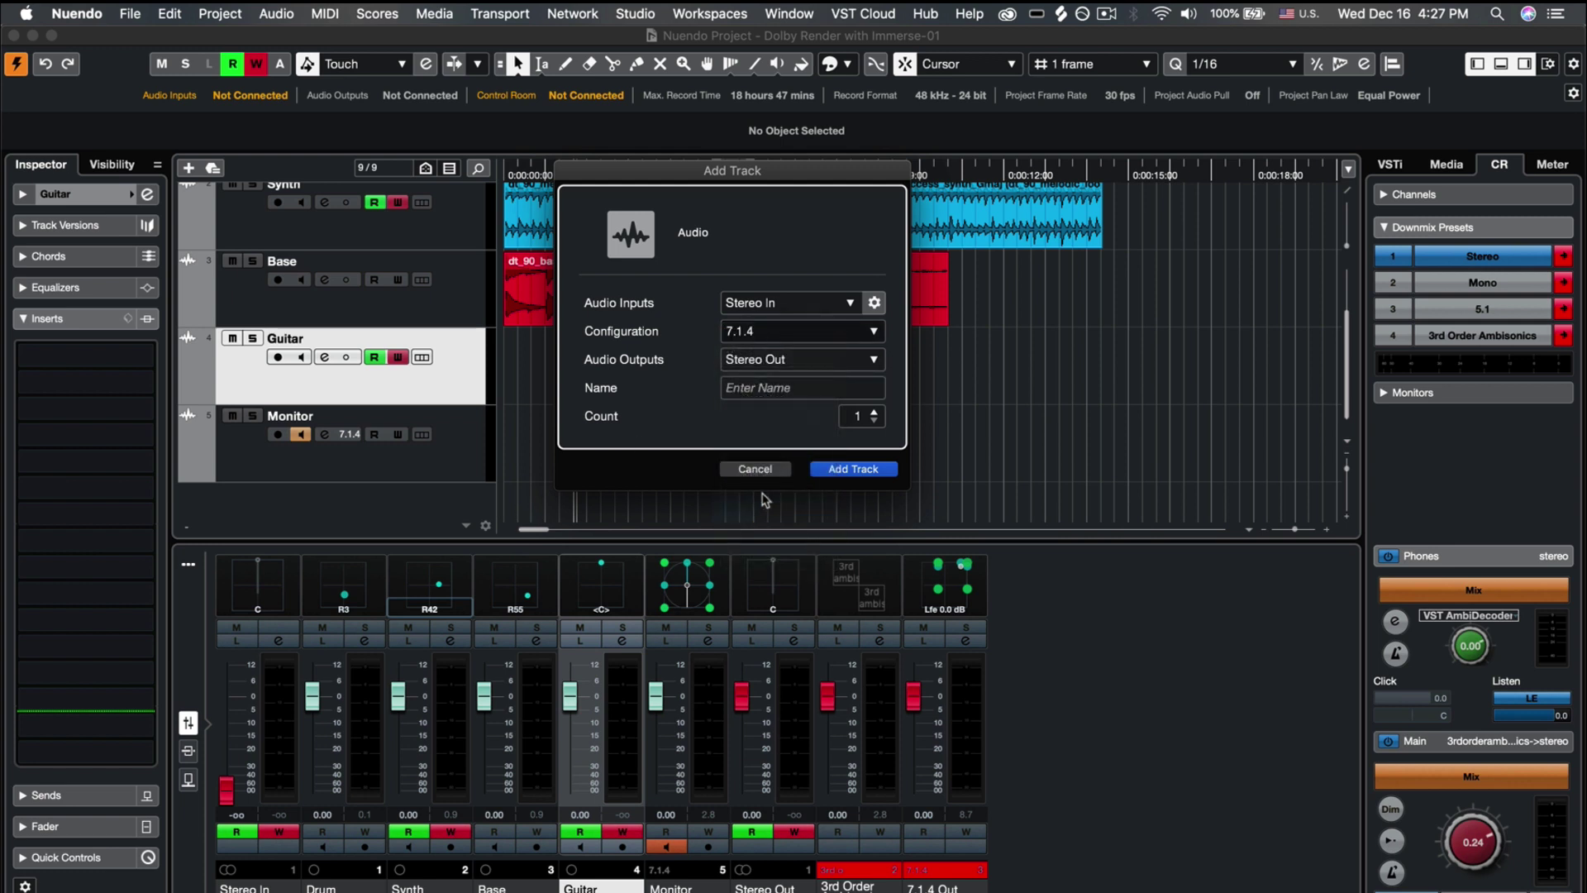
click(813, 364)
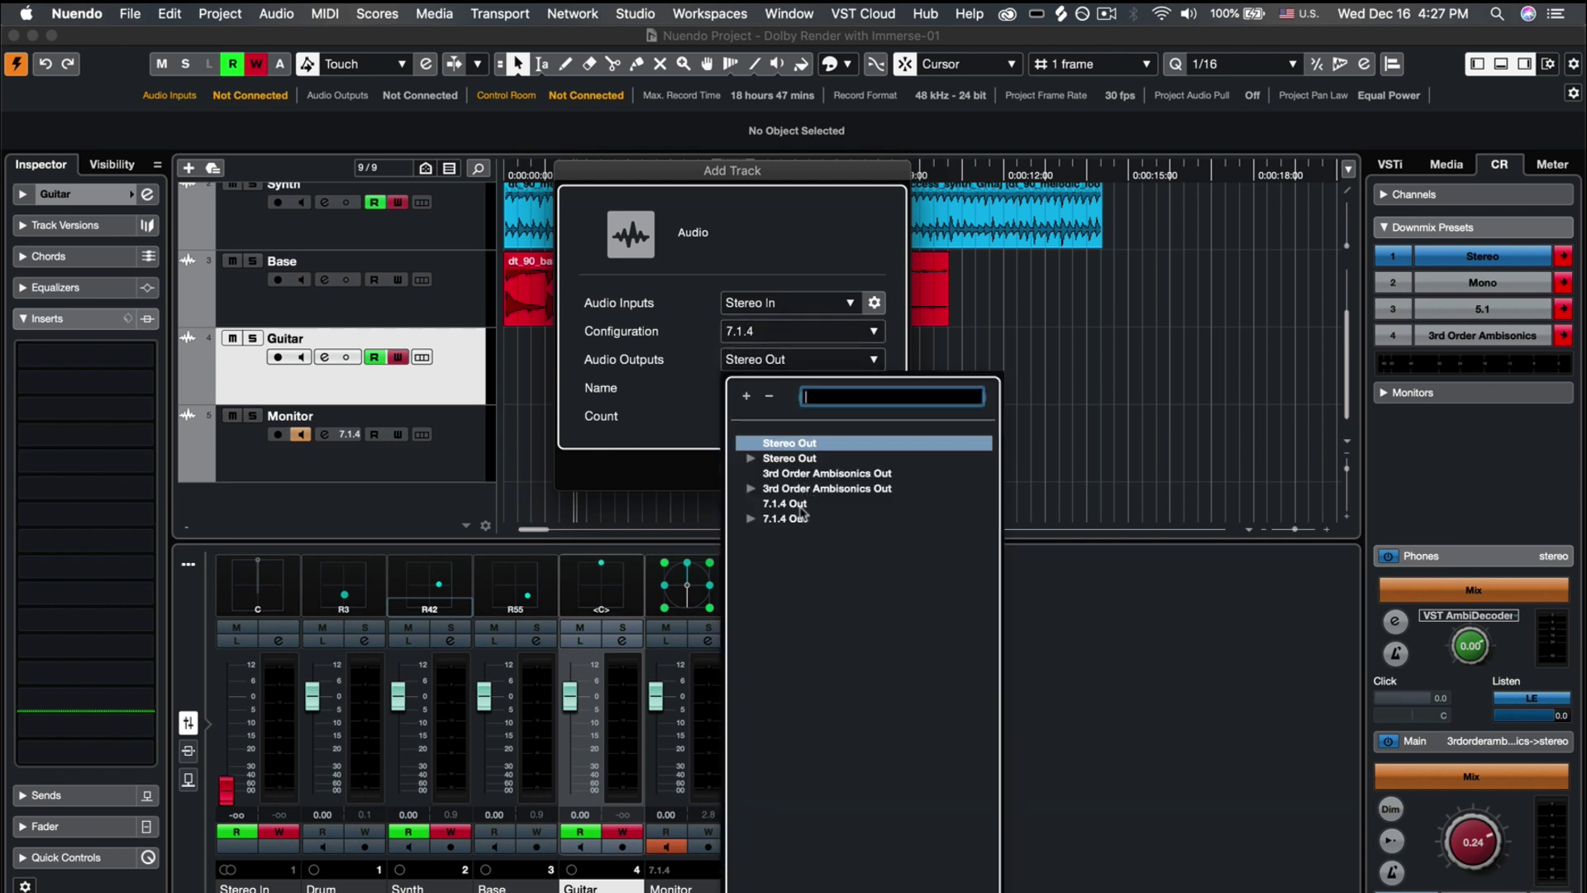
click(801, 512)
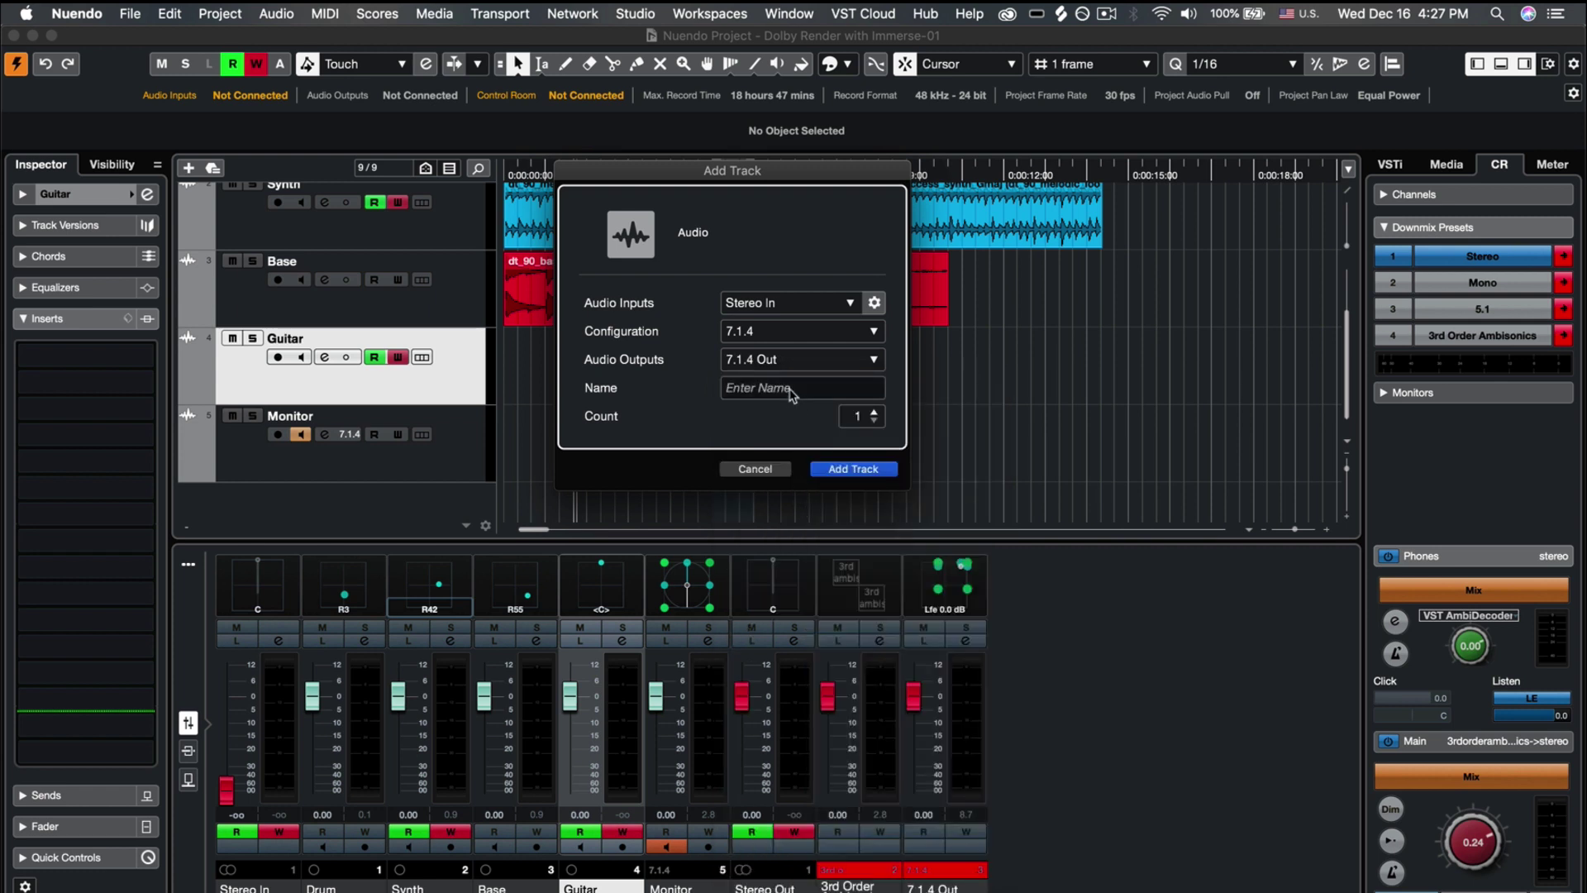
click(789, 388)
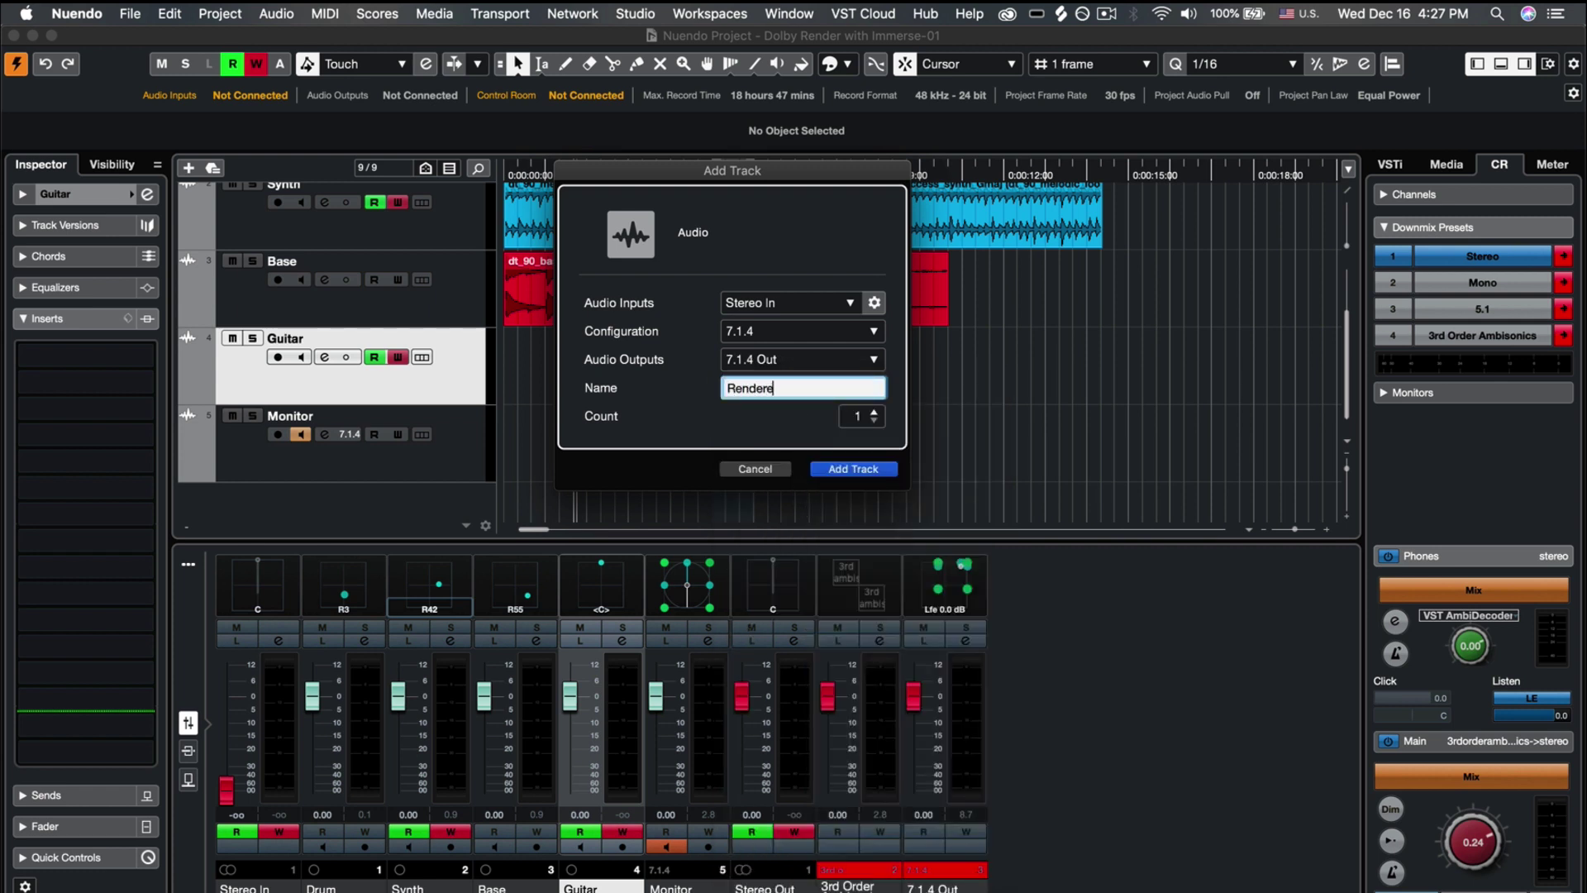
key(Return)
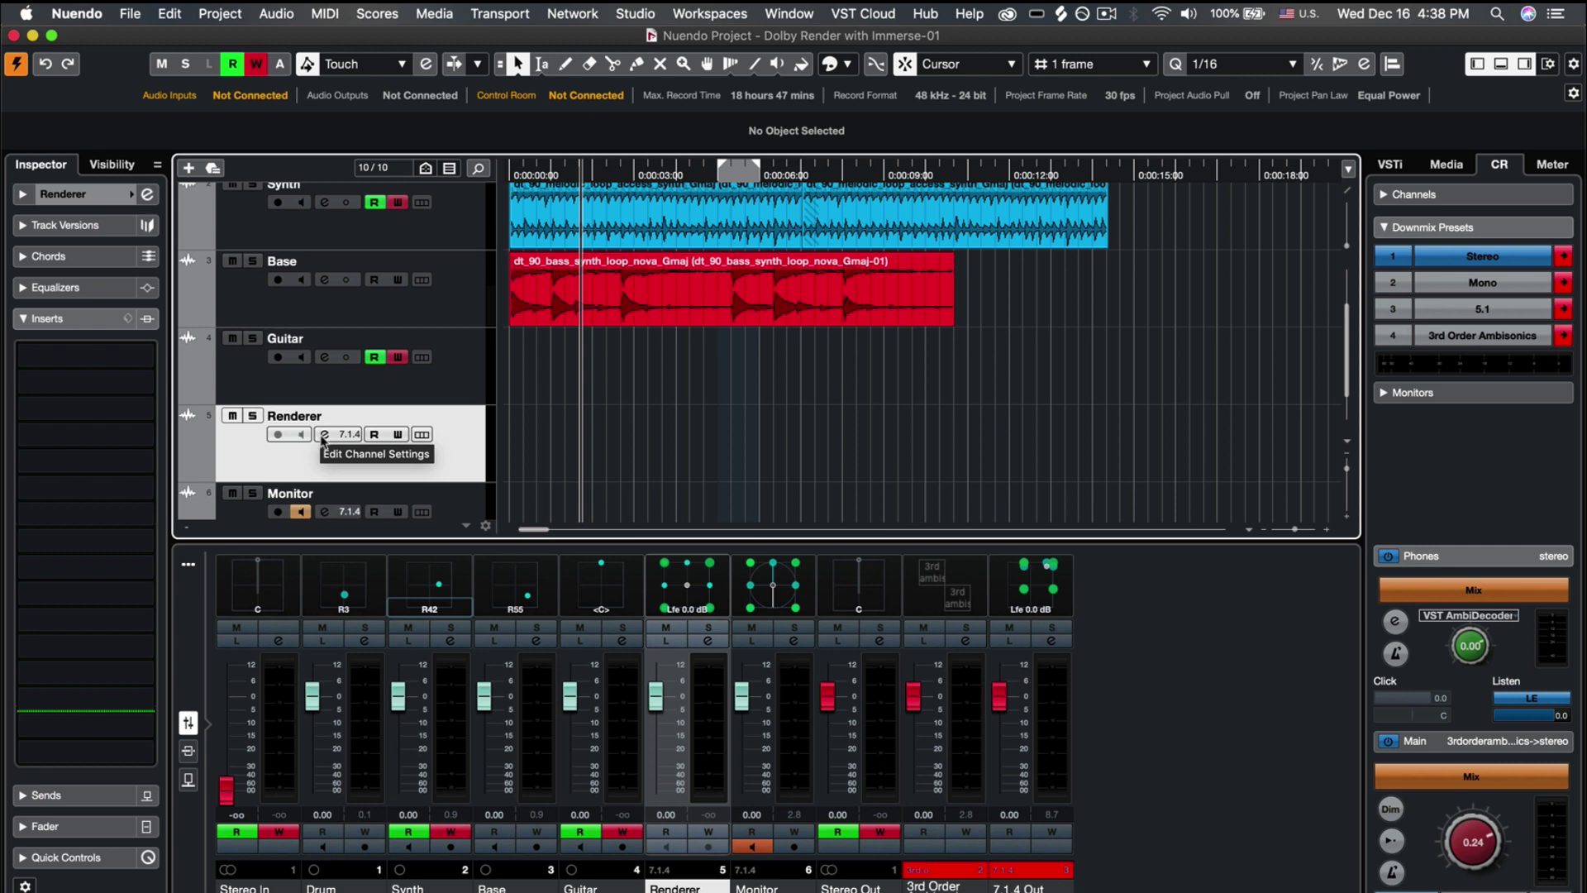
Step: Insert Renderer for Dolby Atmos on the Renderer track's first insert slot
click(324, 434)
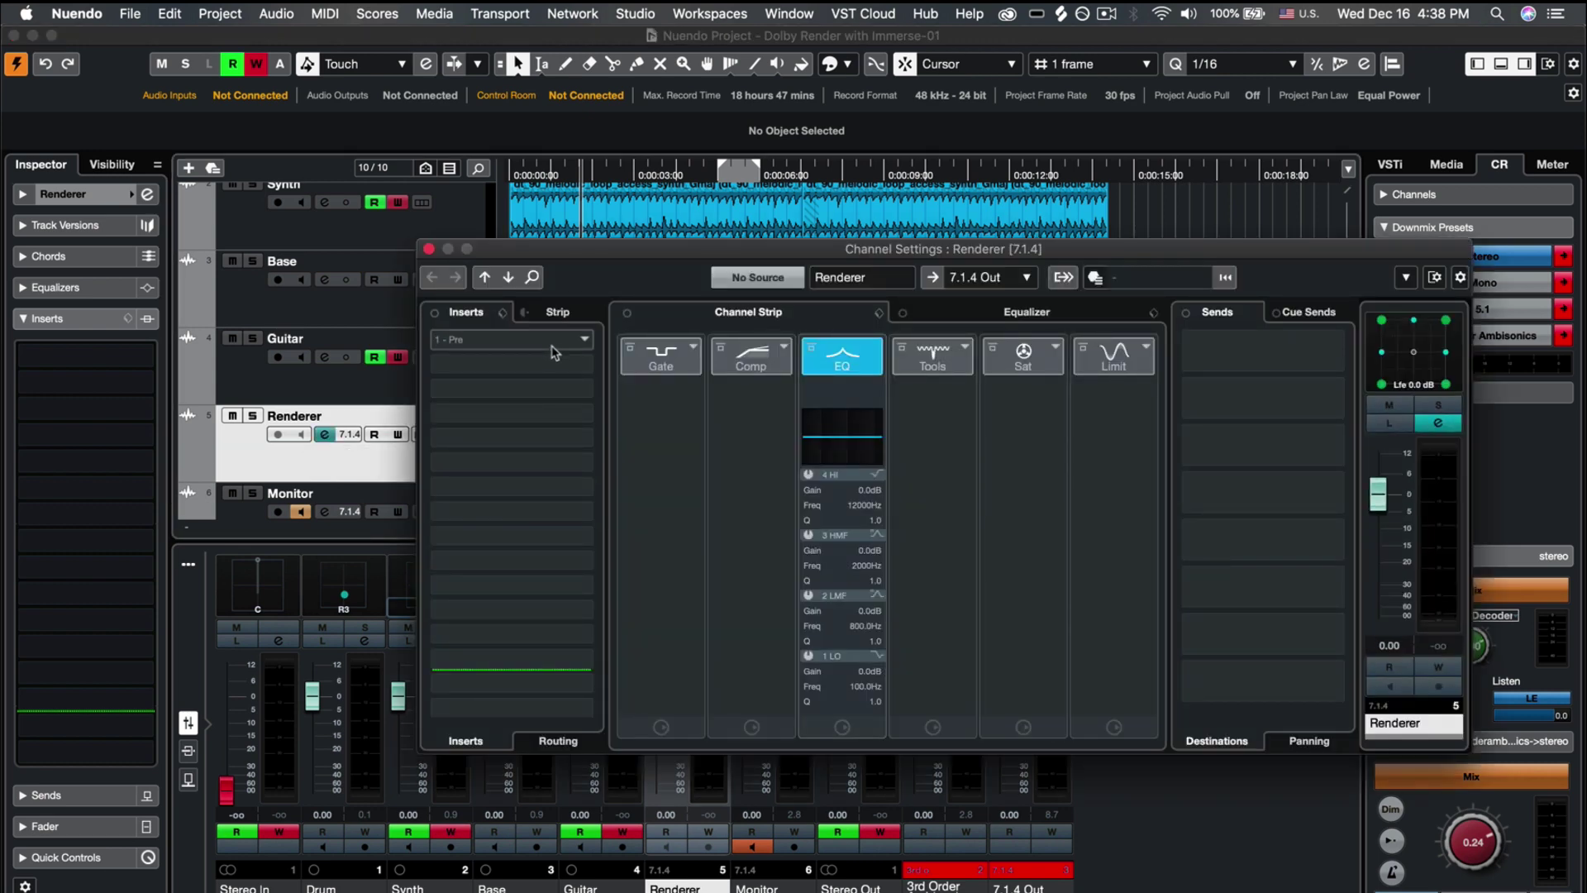
click(554, 341)
click(460, 602)
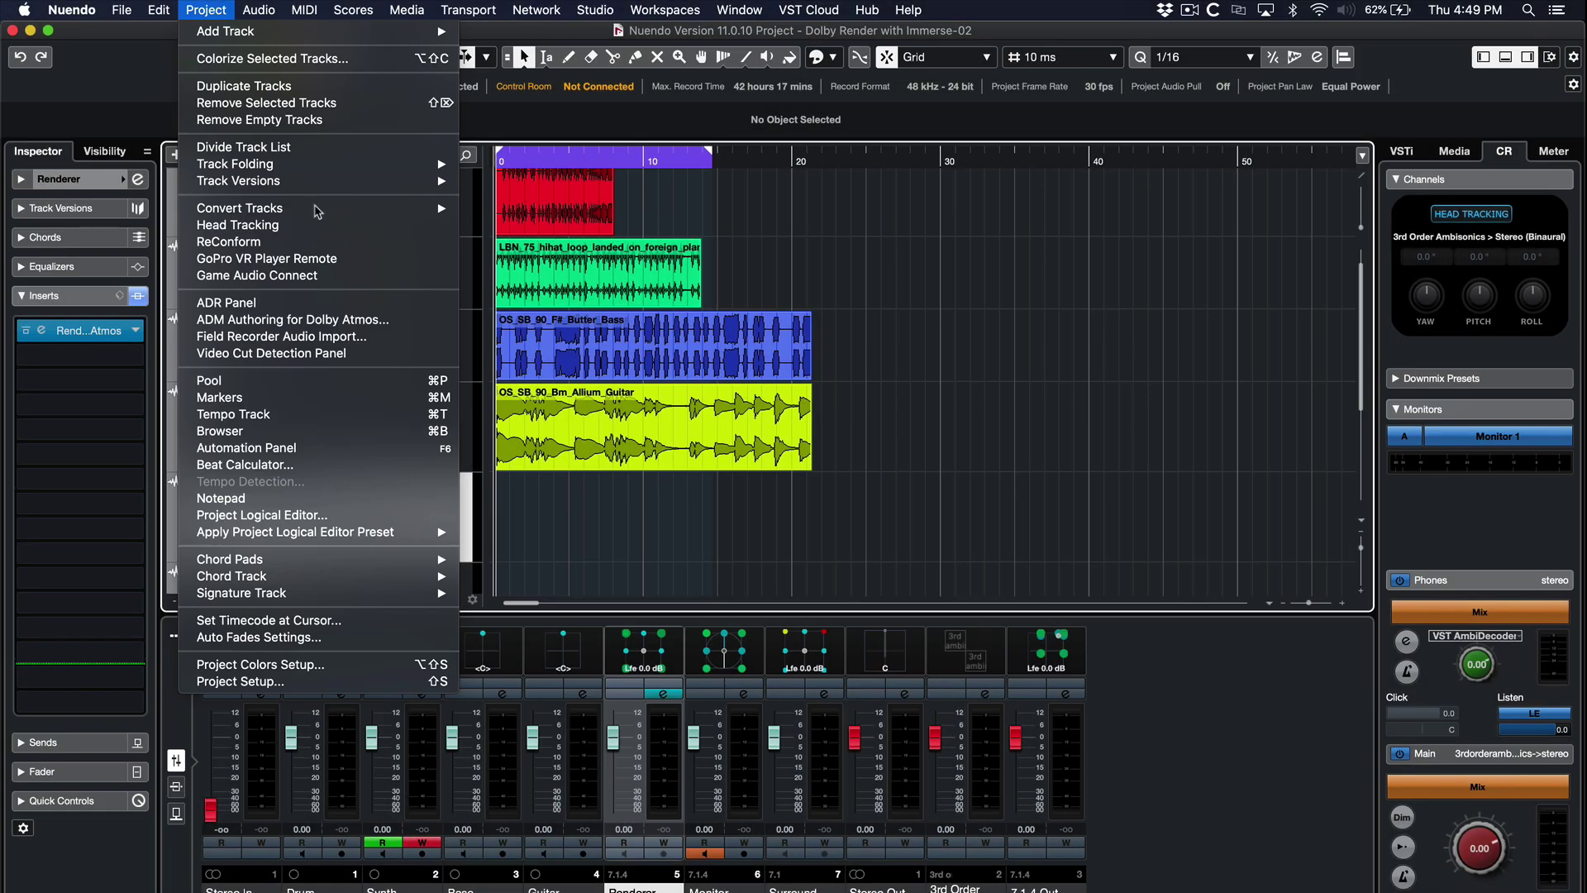
Step: Open ADM Authoring for Dolby Atmos and select Renderer for Dolby Atmos
click(315, 322)
click(685, 199)
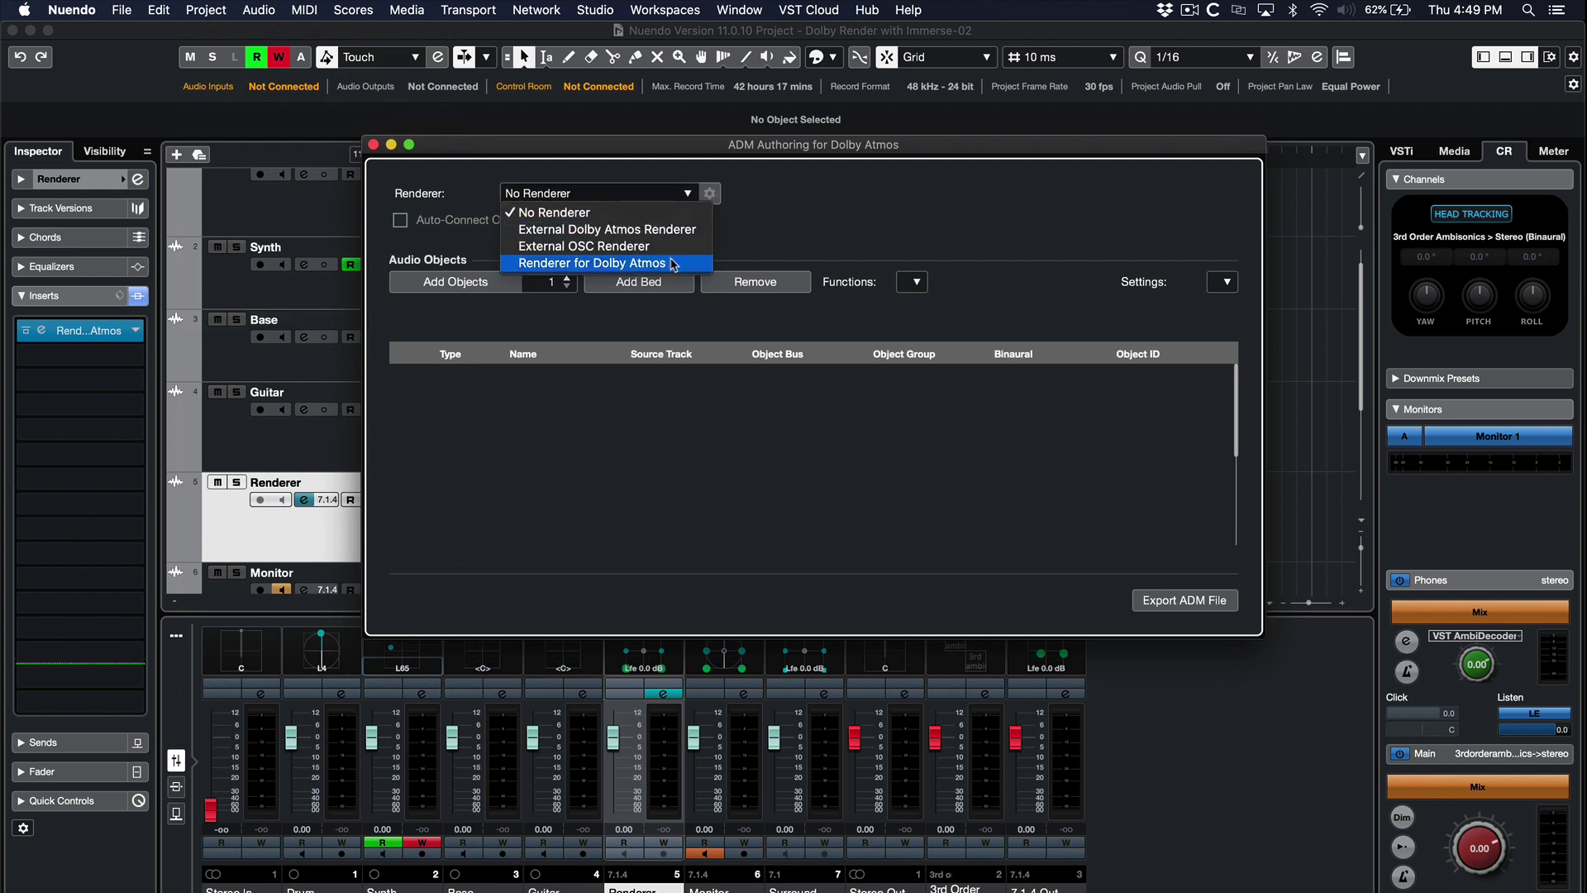
click(674, 263)
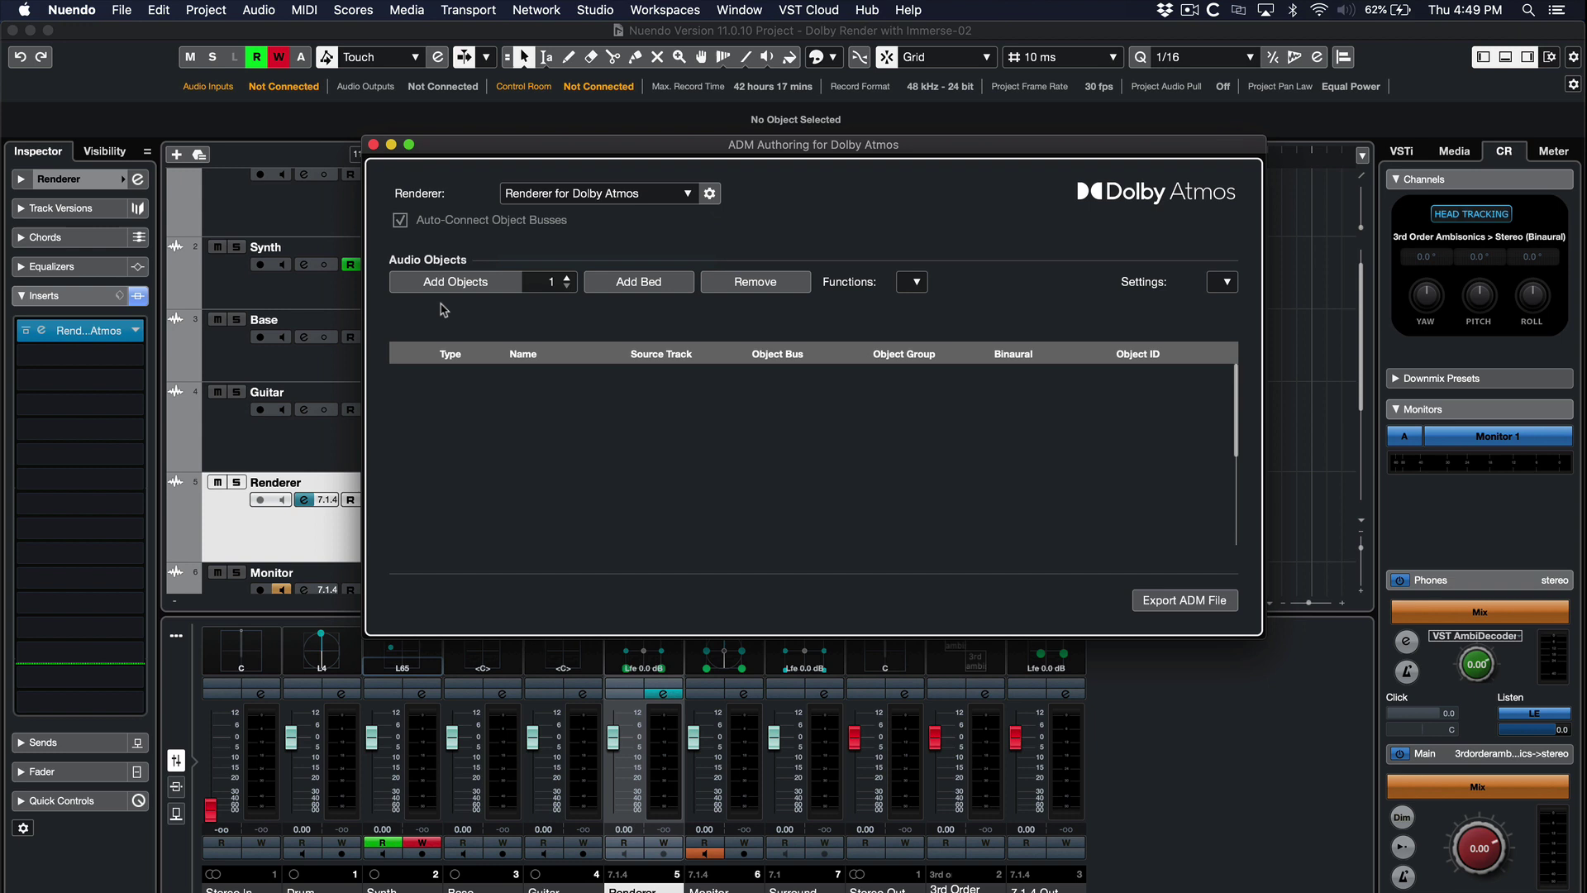
Step: Add objects sourced from Guitar, Base and Drum, then add a bed and choose its source
click(446, 290)
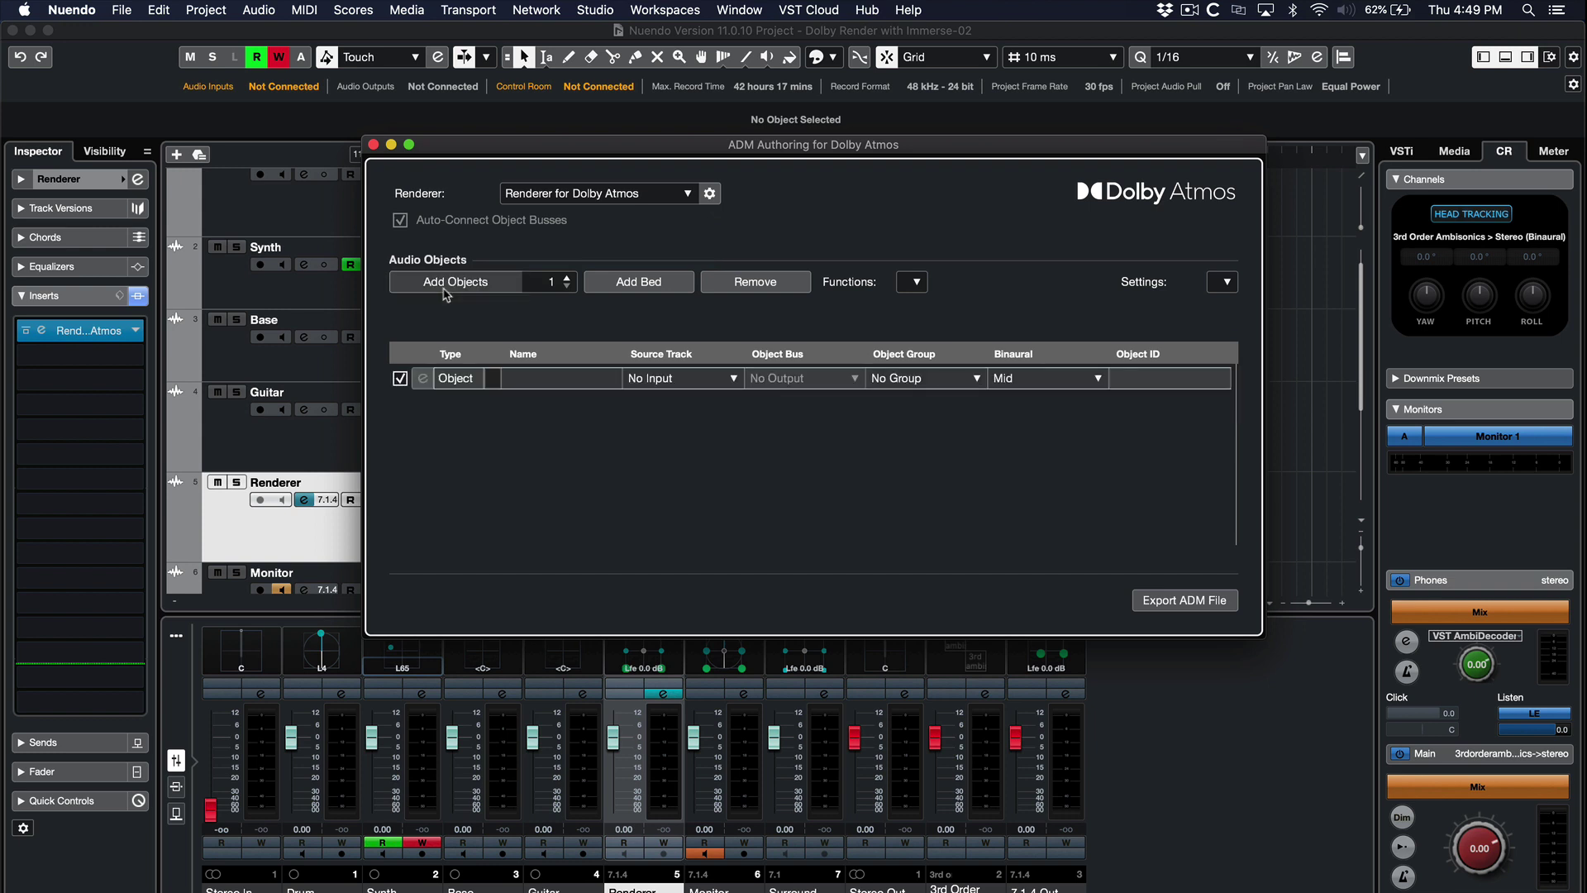
click(709, 379)
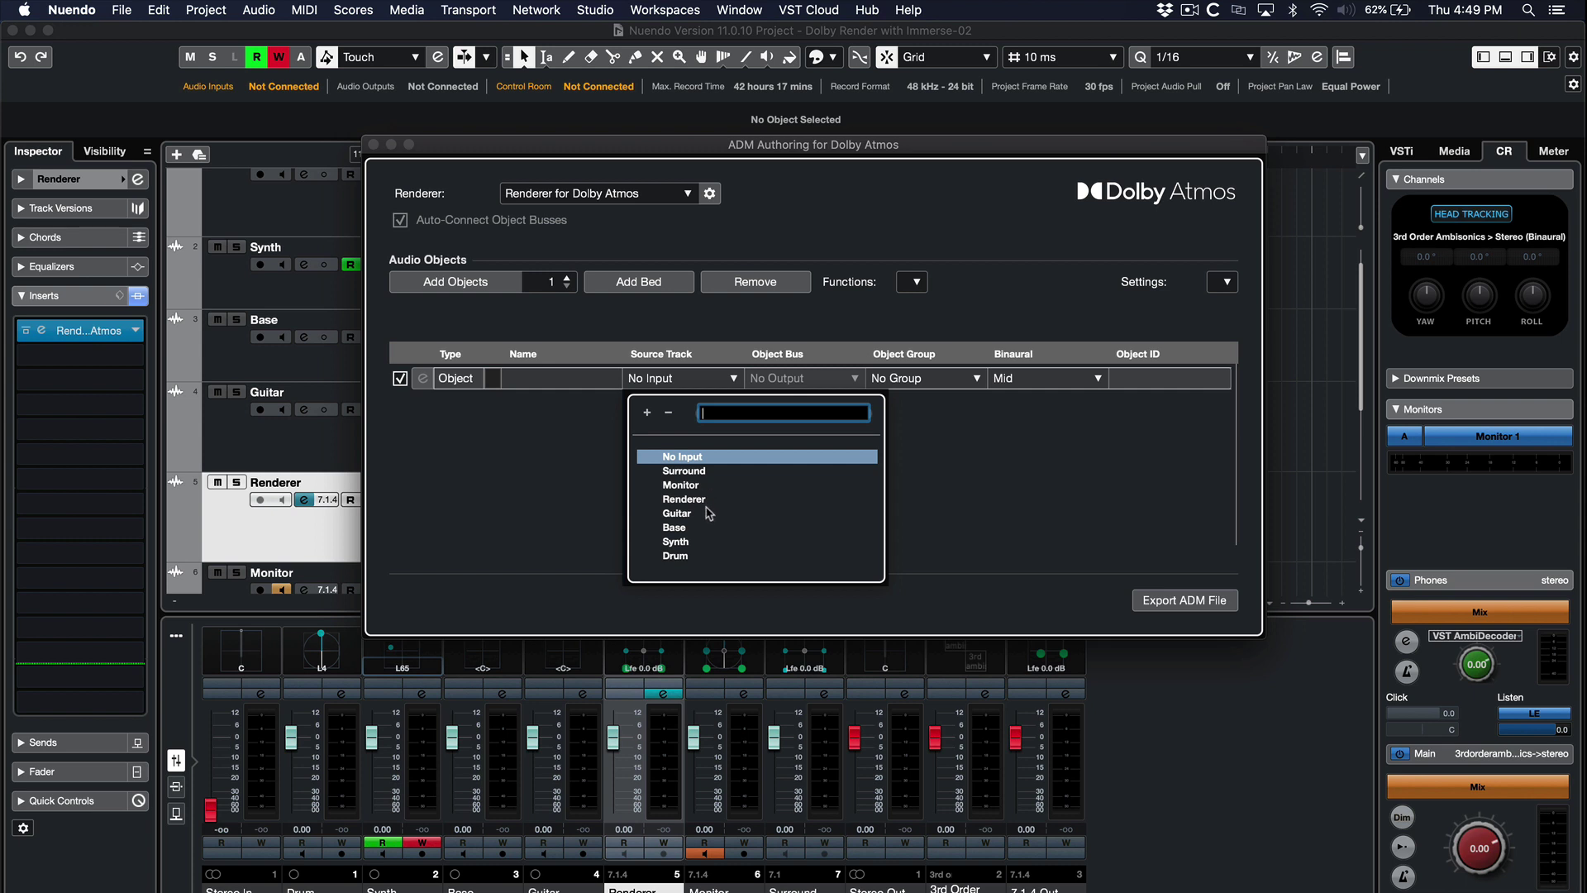
click(703, 512)
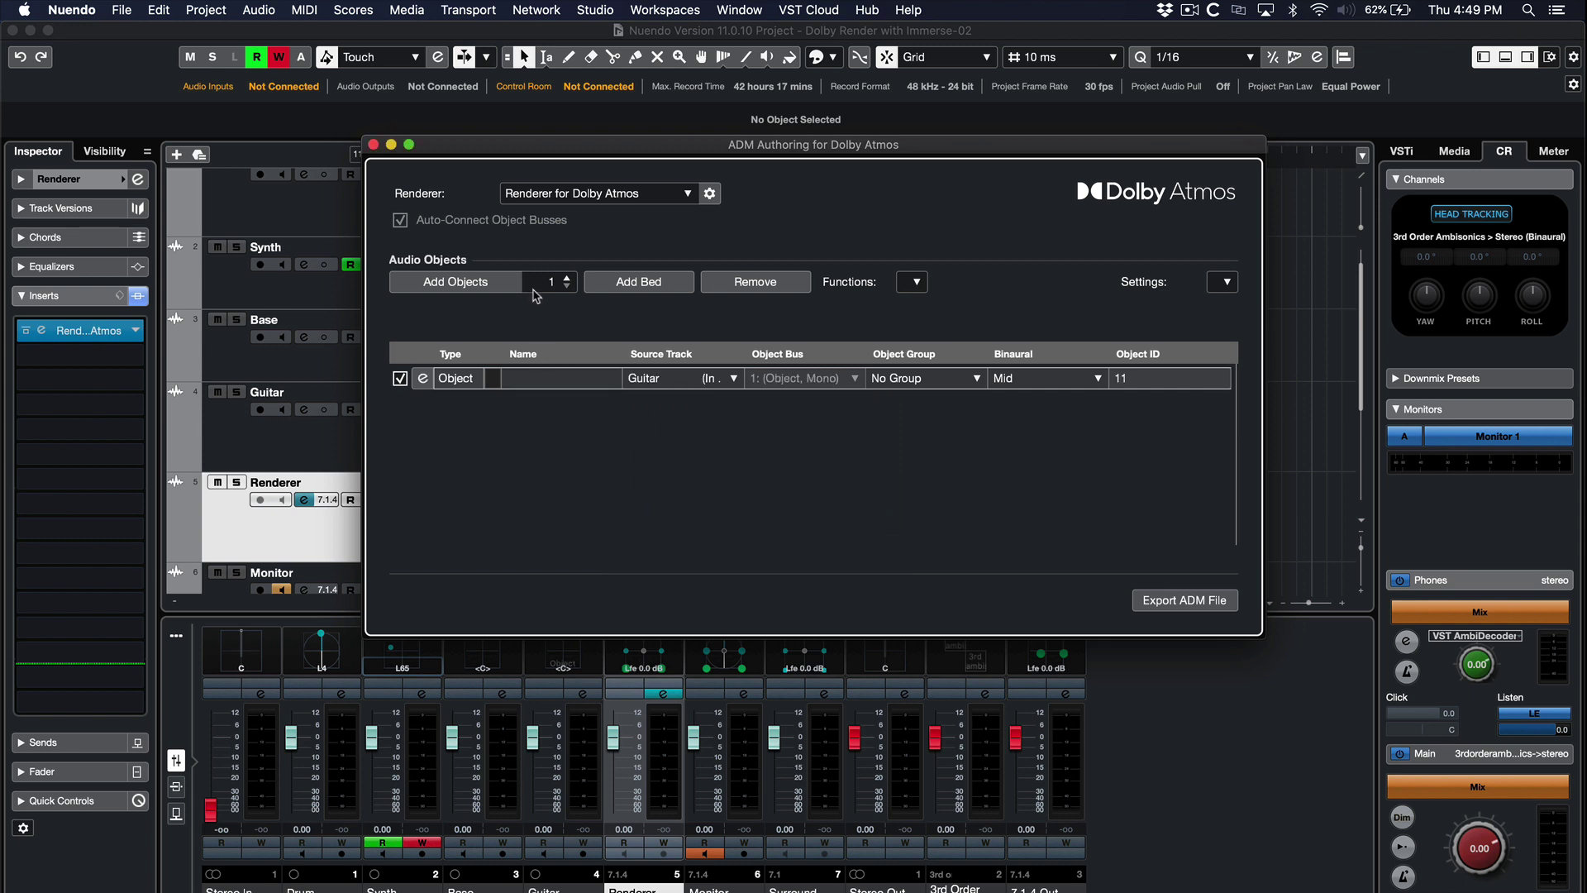
click(506, 282)
click(735, 404)
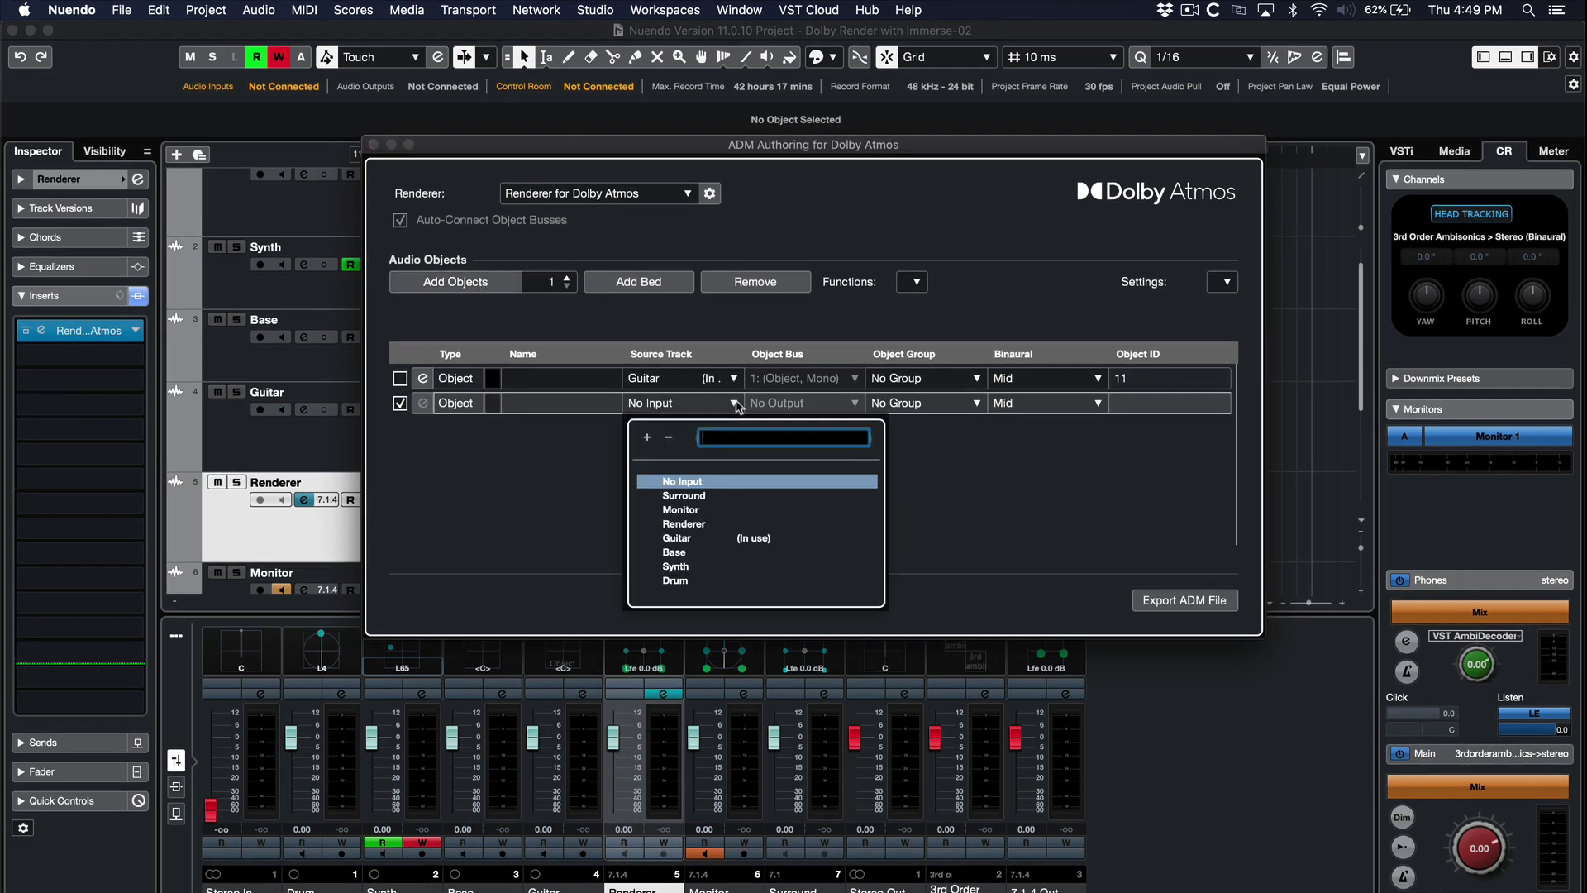
click(689, 552)
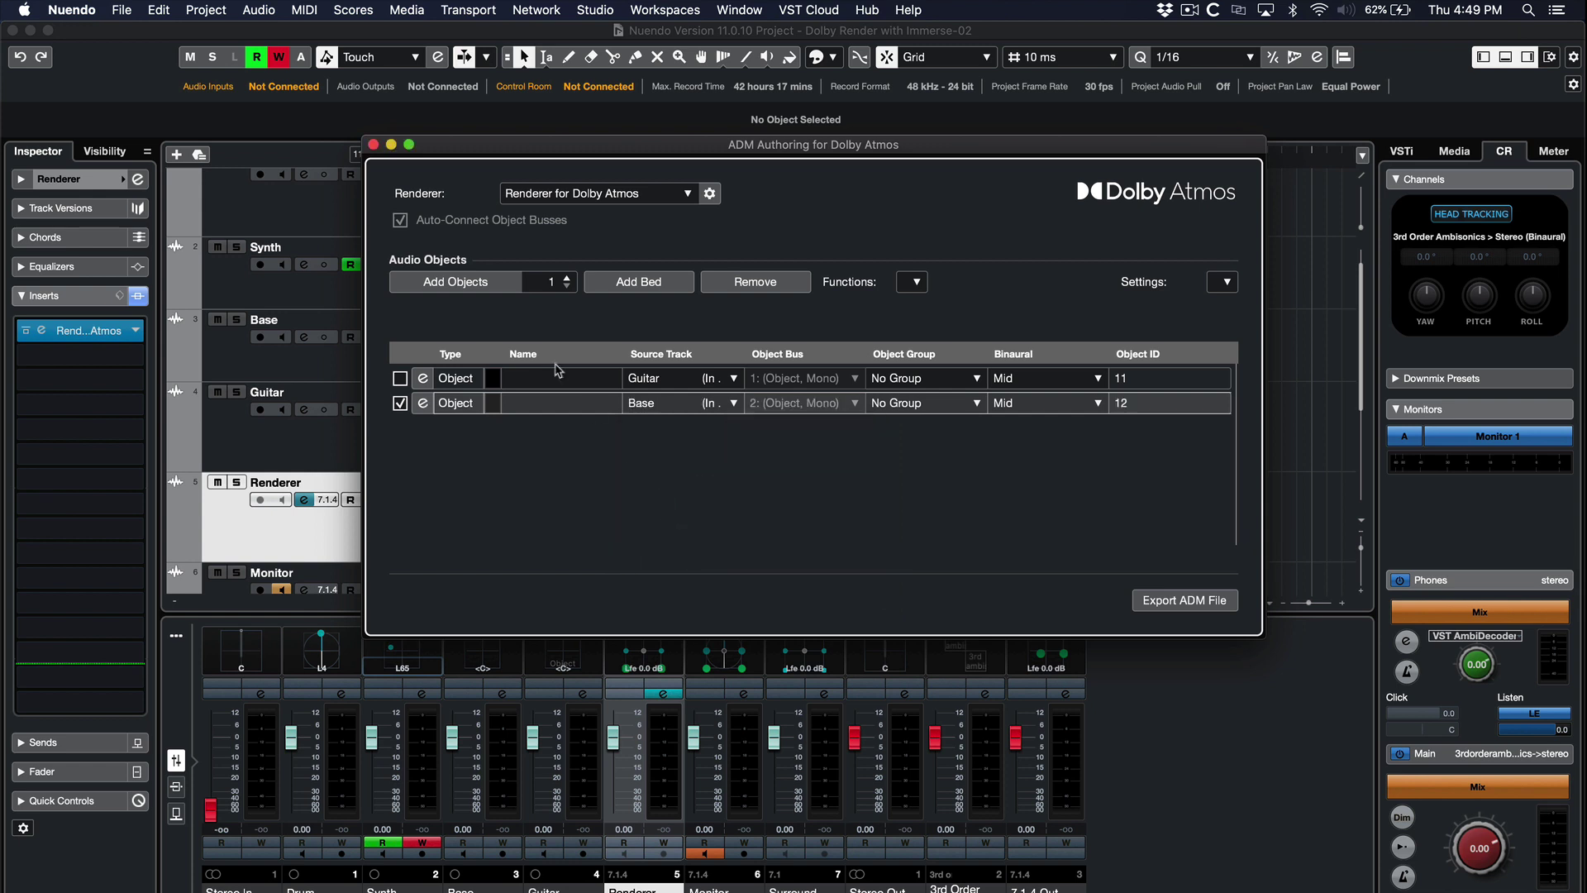
click(502, 282)
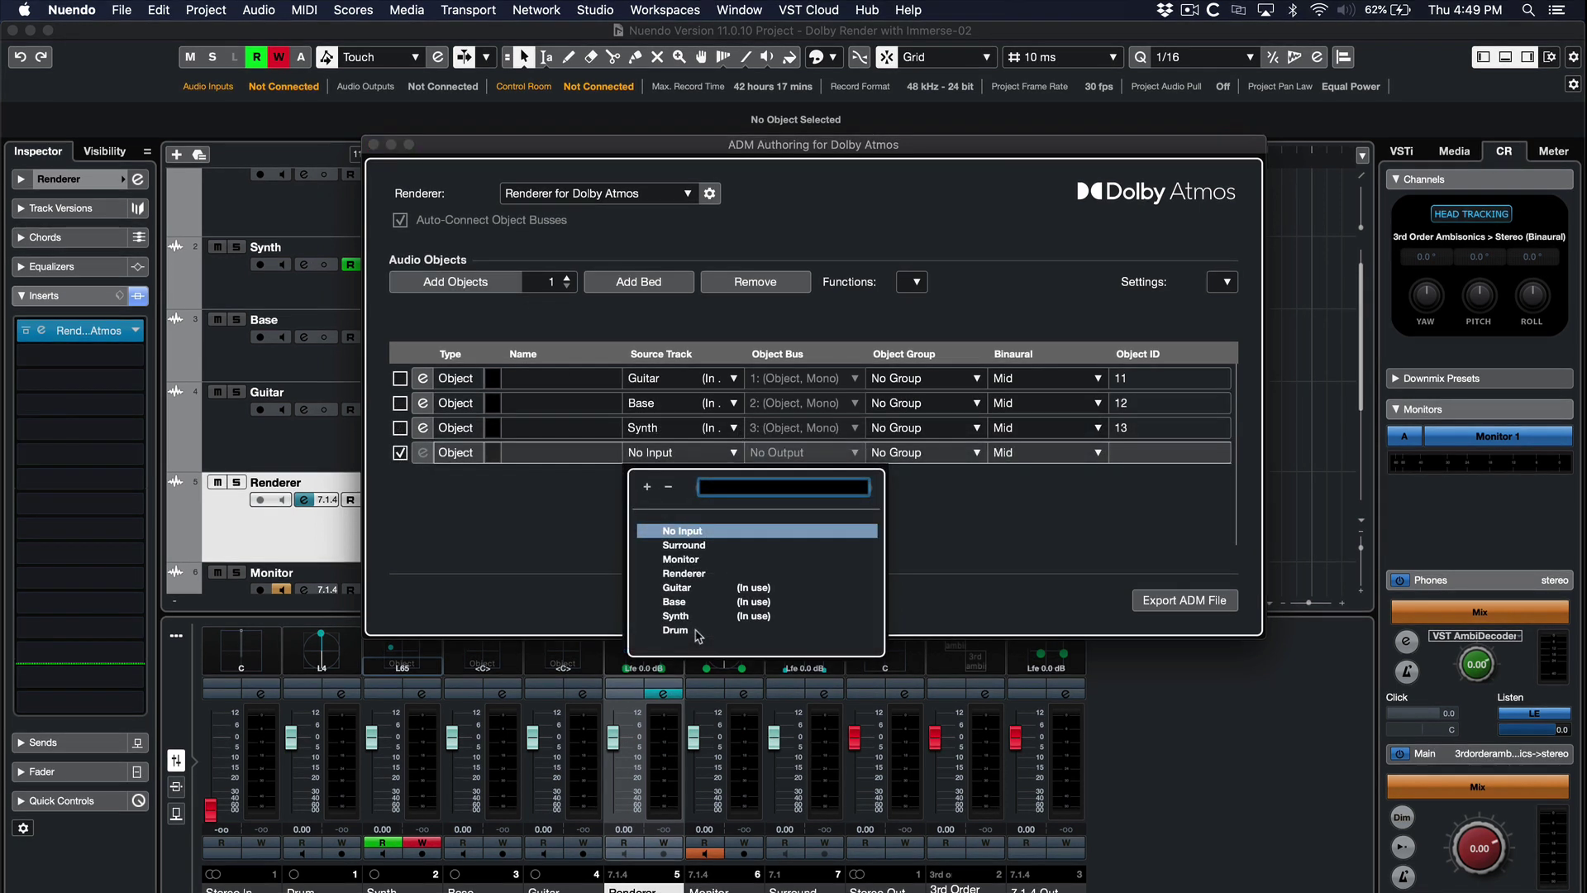
click(698, 633)
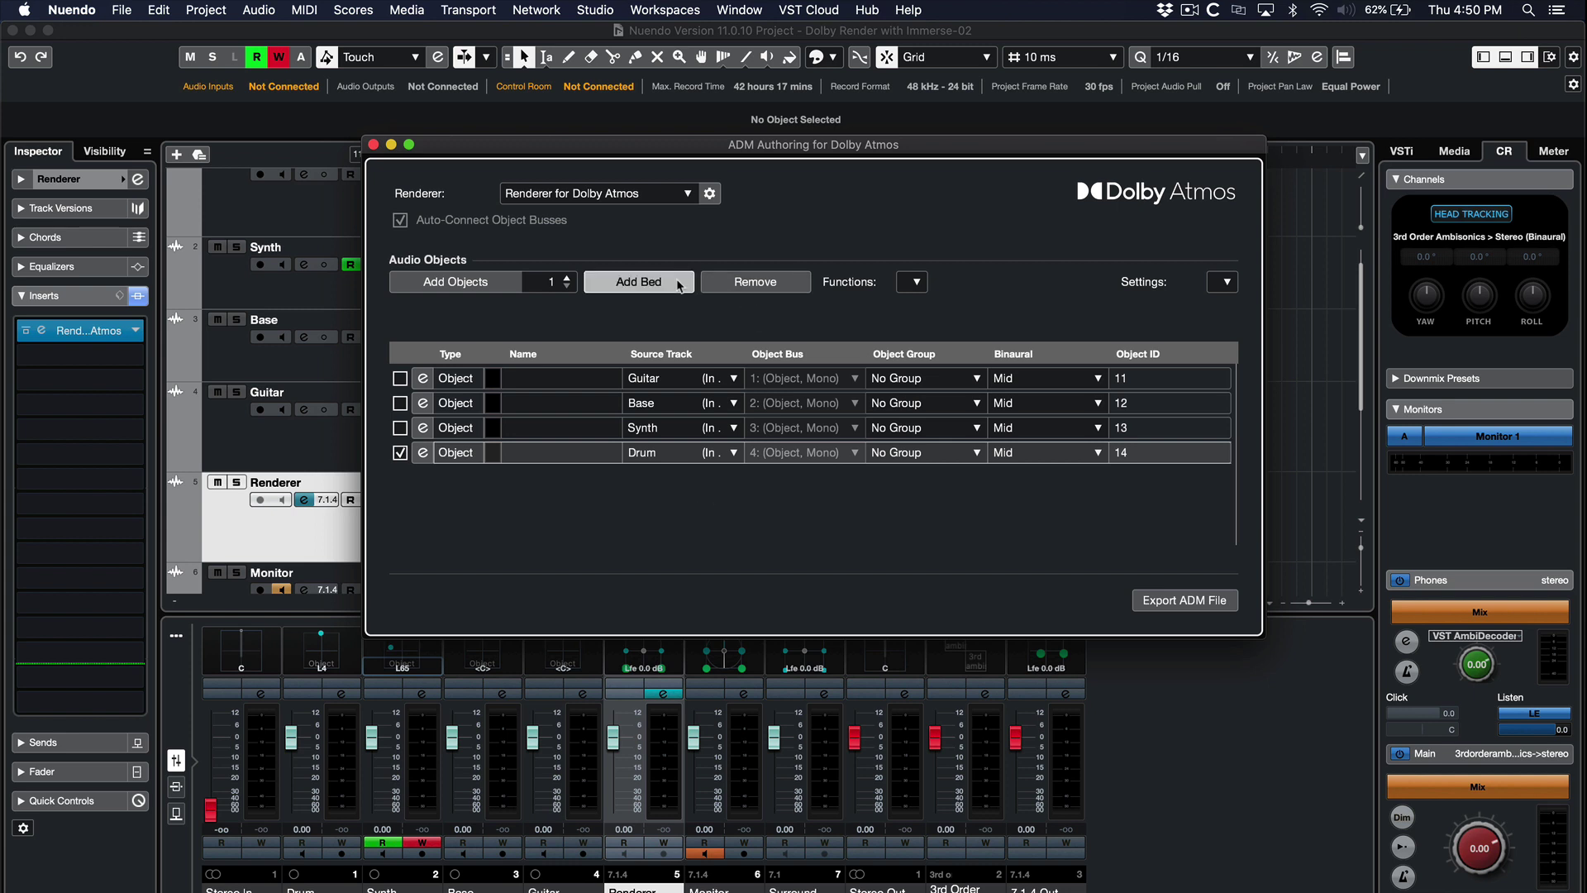
click(677, 282)
click(733, 478)
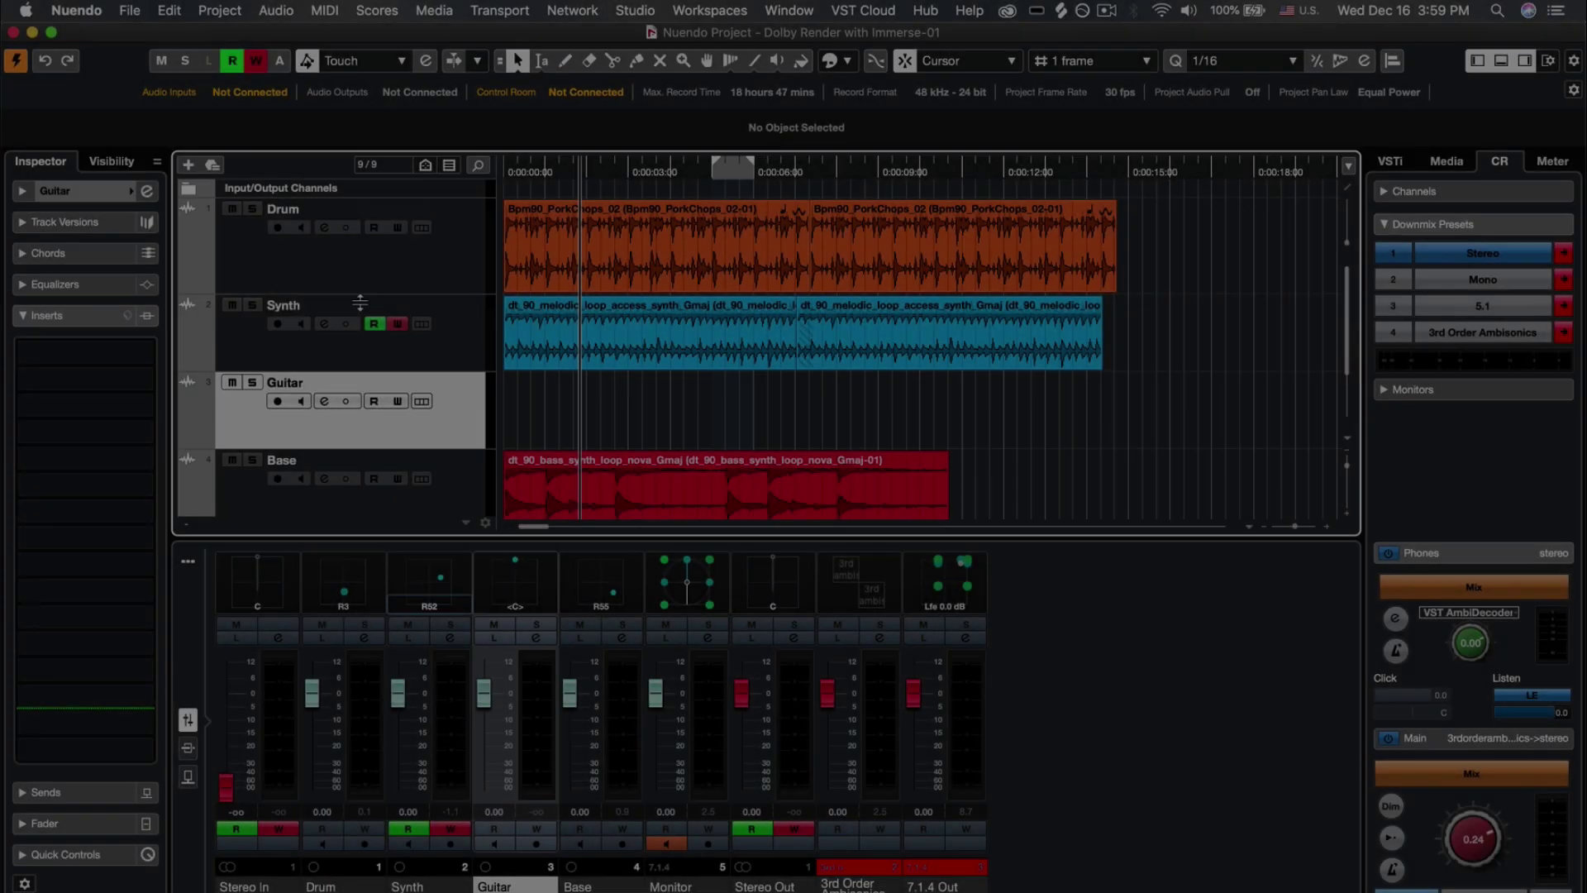
Step: Enable R and W on the Synth channel, open its VST MultiPanner, and play
click(331, 335)
click(324, 324)
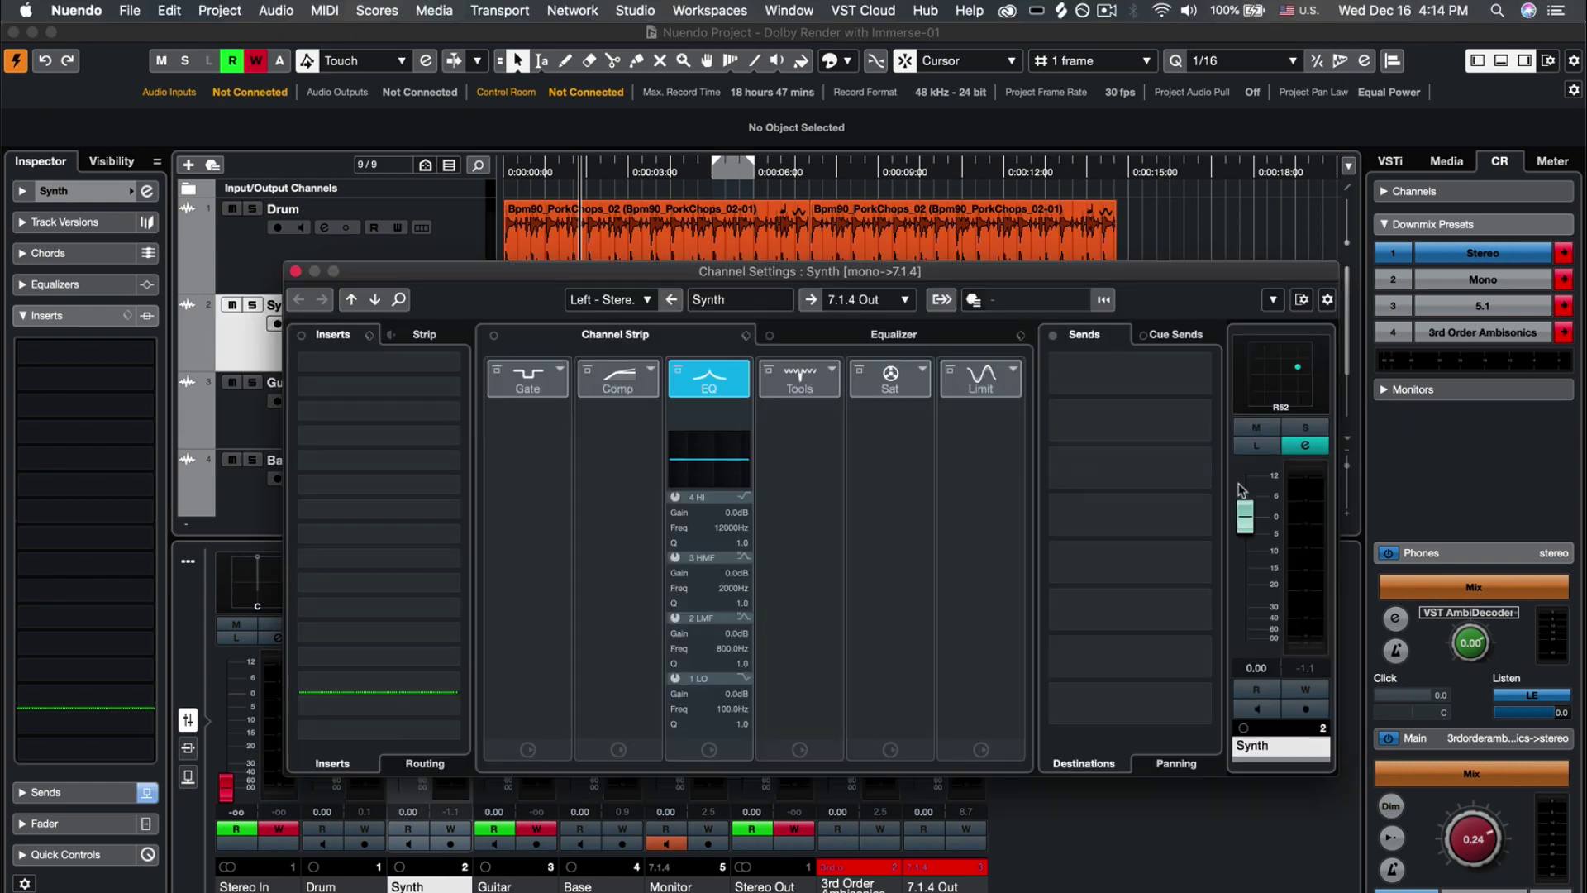
click(1272, 690)
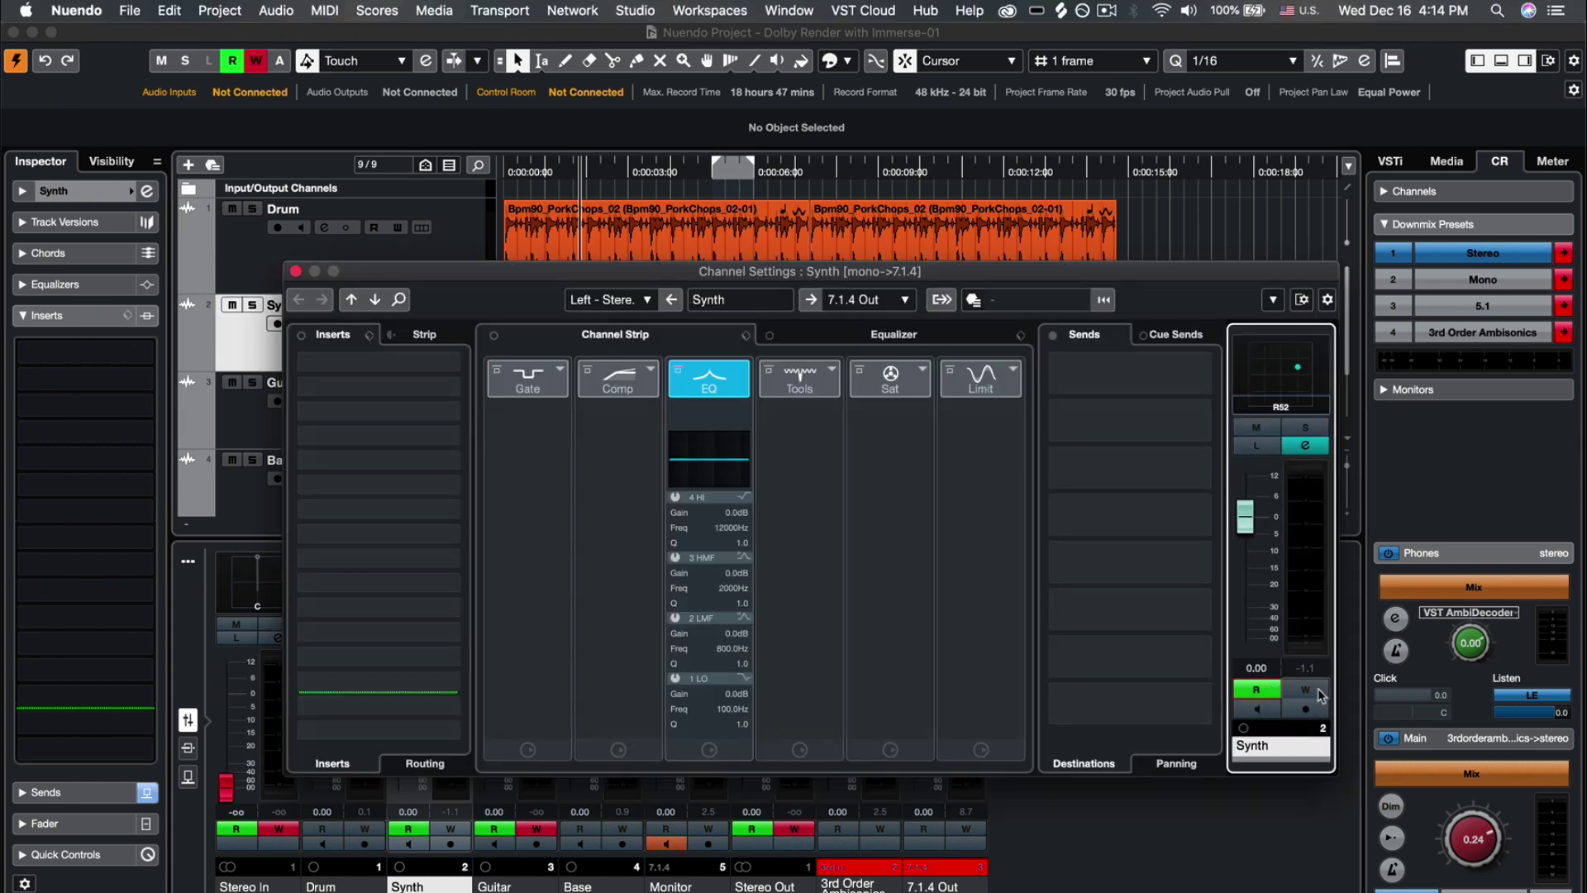
click(1315, 691)
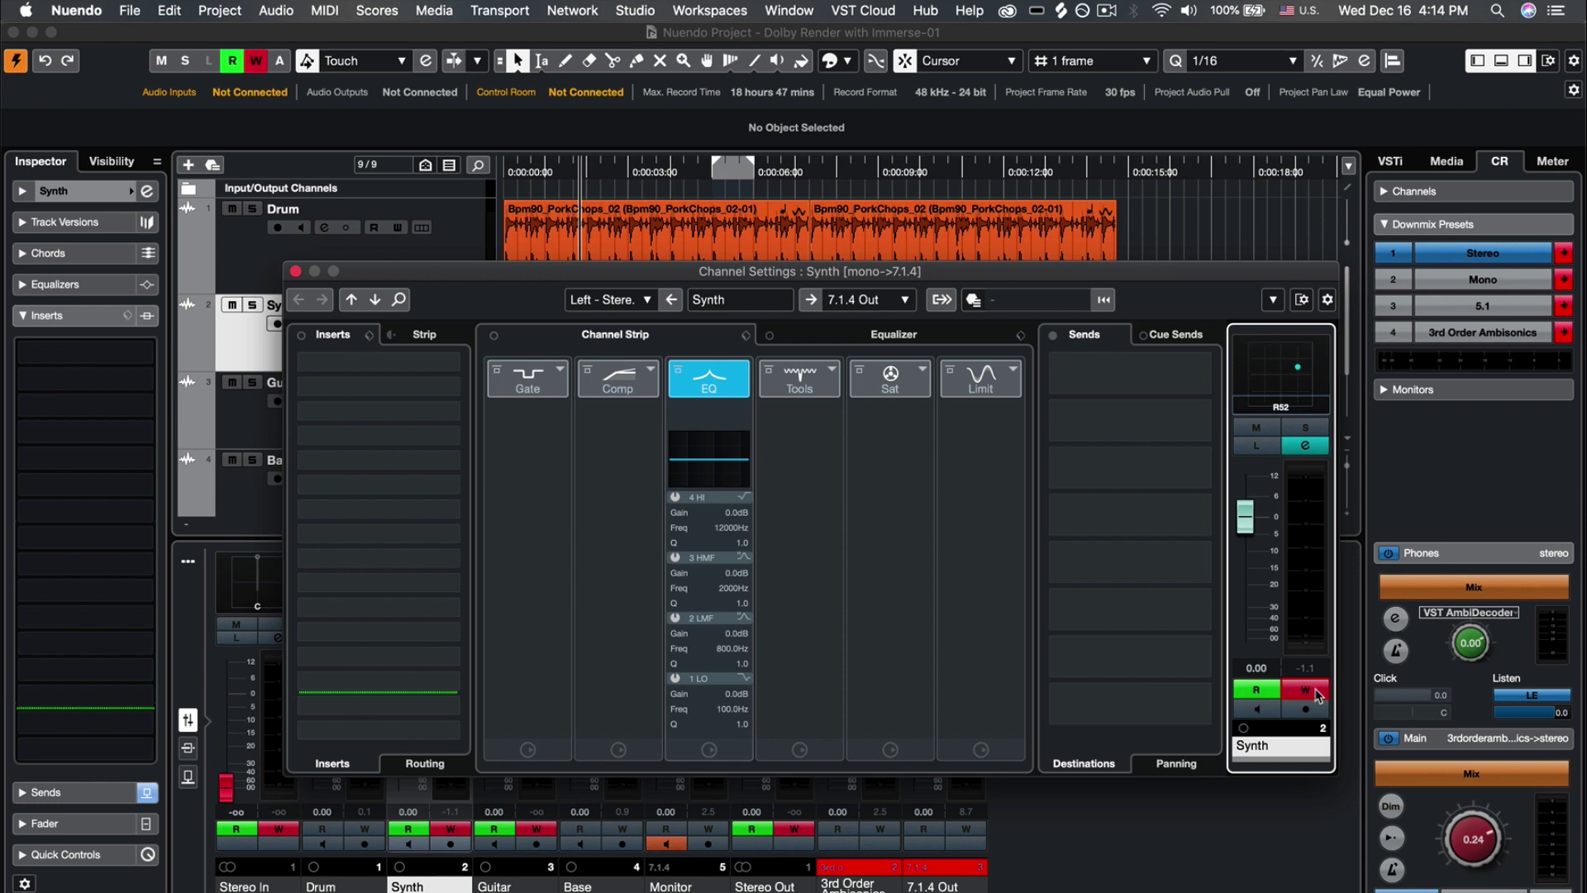
double_click(1282, 378)
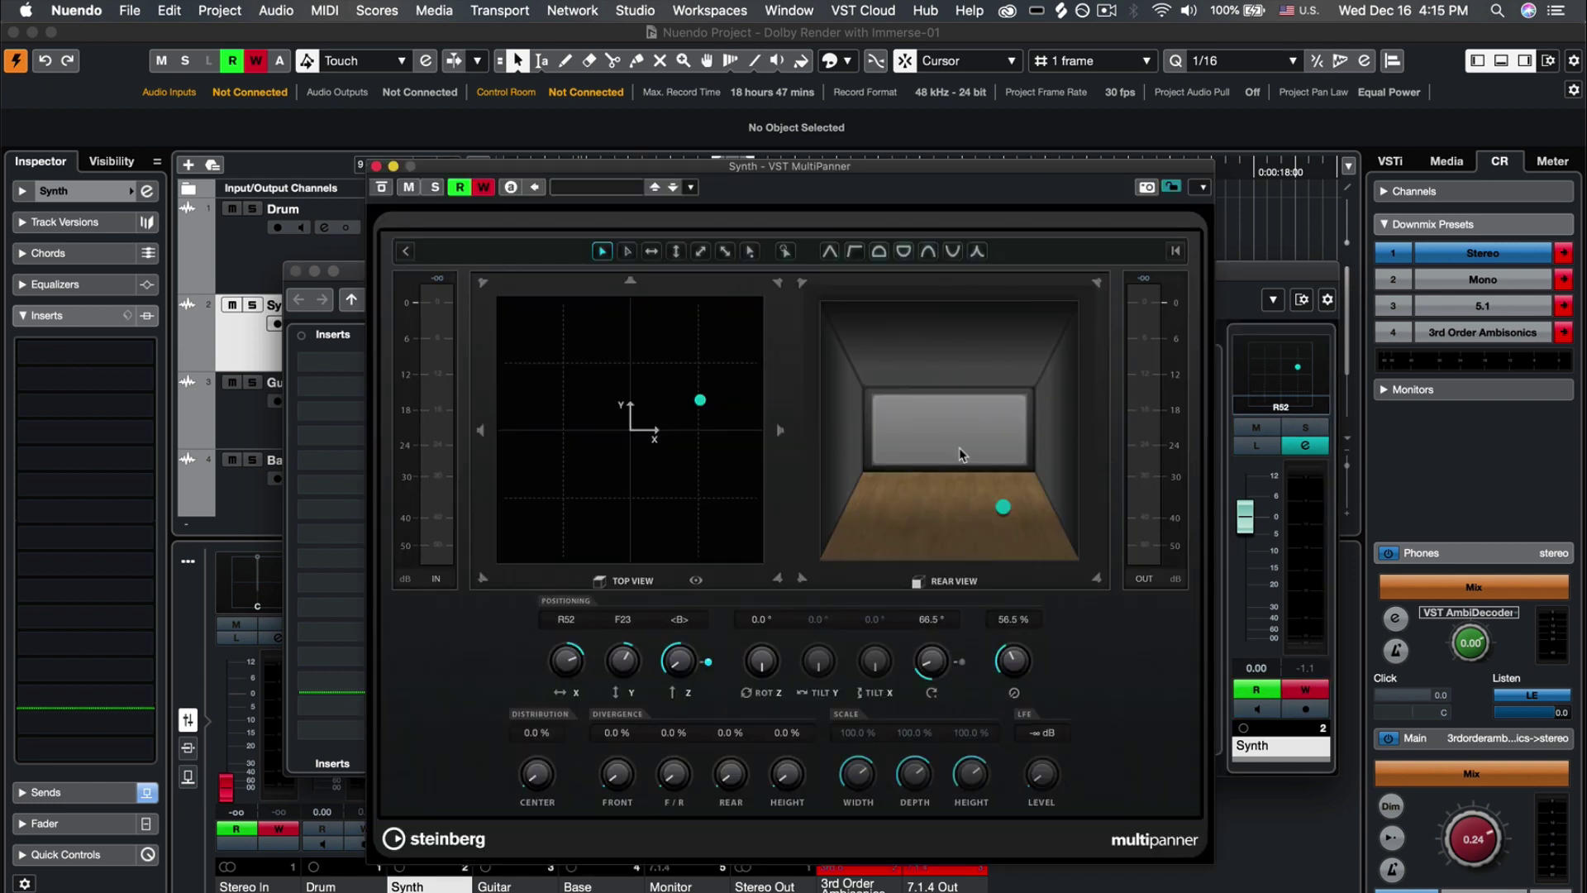
key(space)
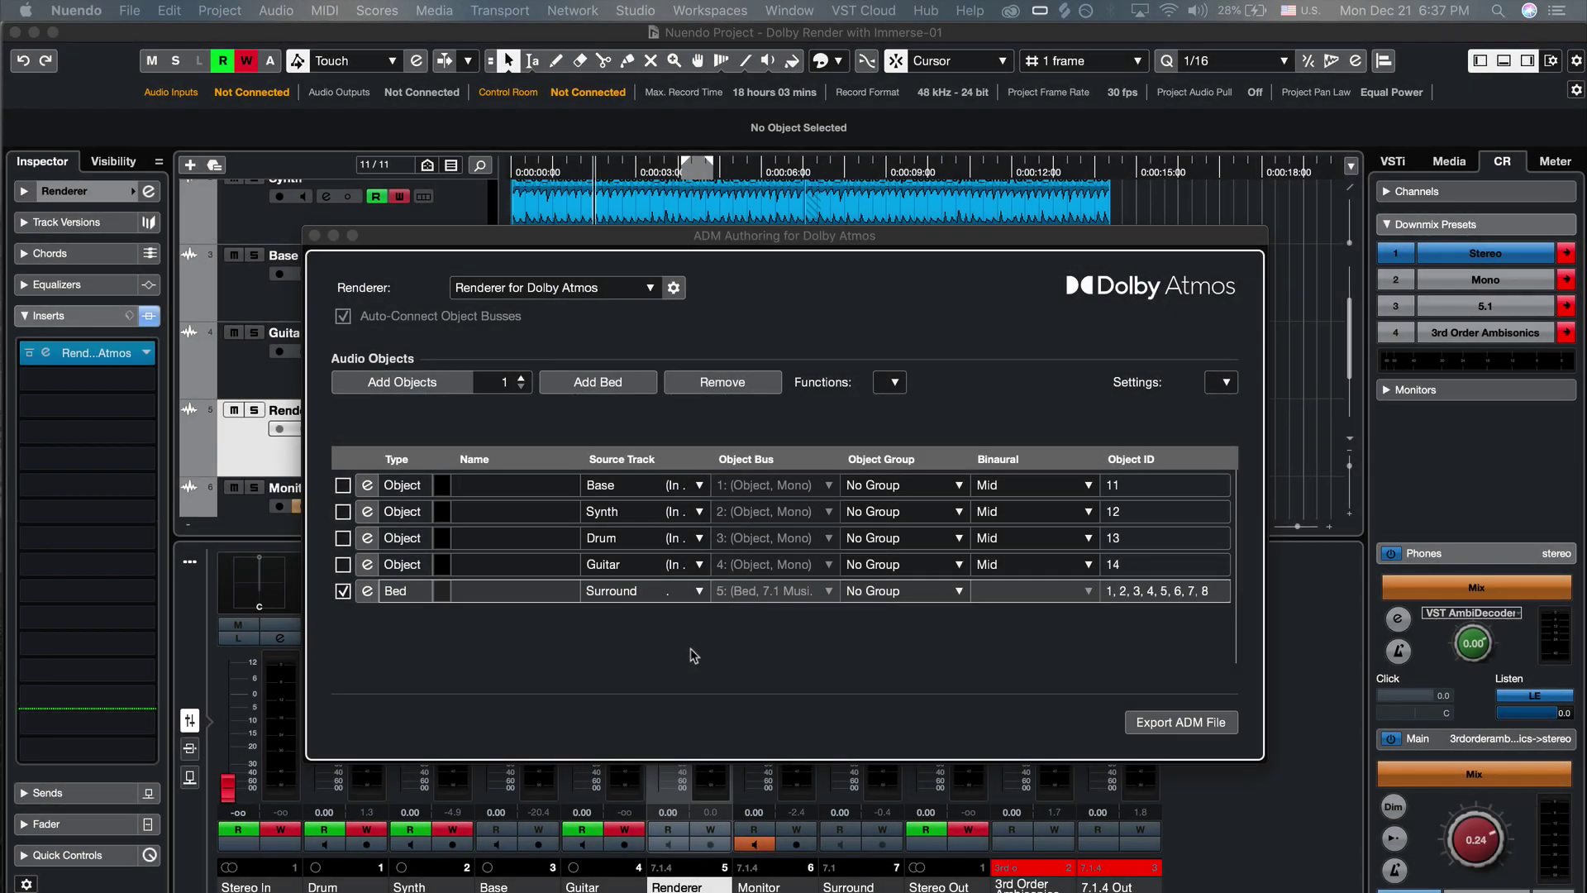
Step: Start Export ADM File from the ADM Authoring window
click(1161, 731)
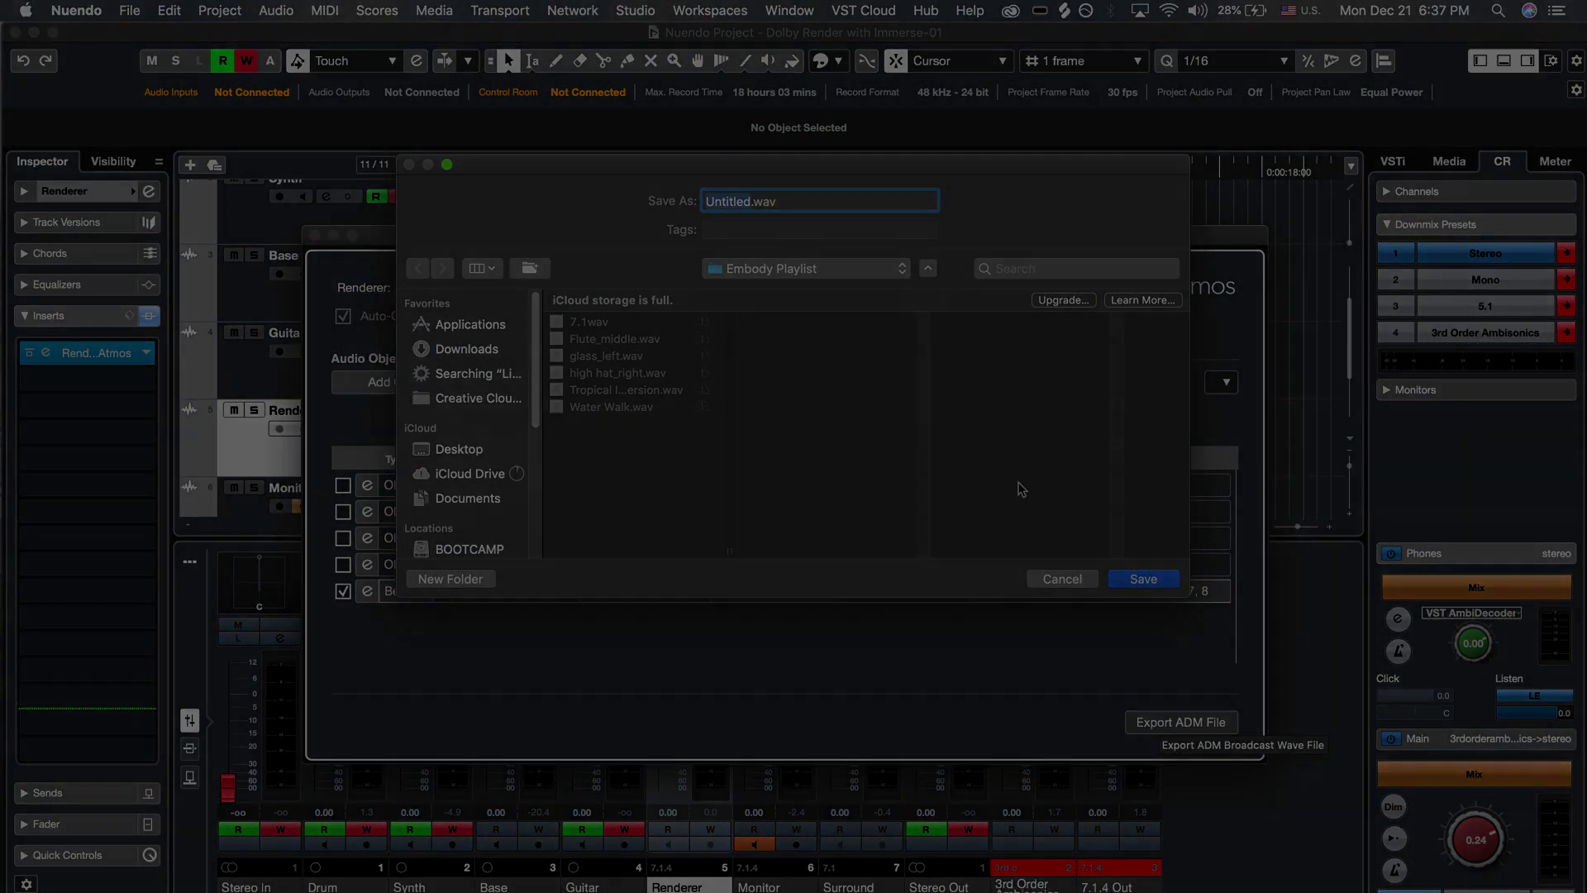